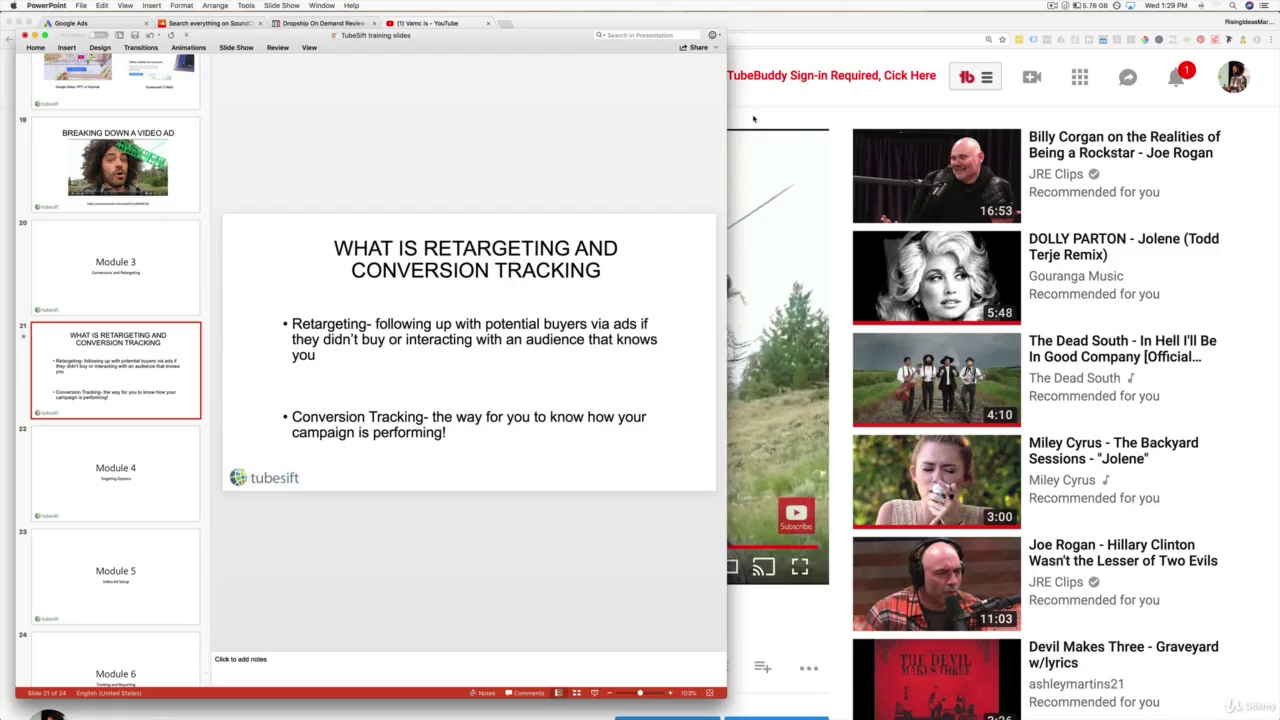
Switch to the Google Ads campaigns page in Chrome and examine the cost per conversion for Registration VAMC
click(753, 118)
click(115, 24)
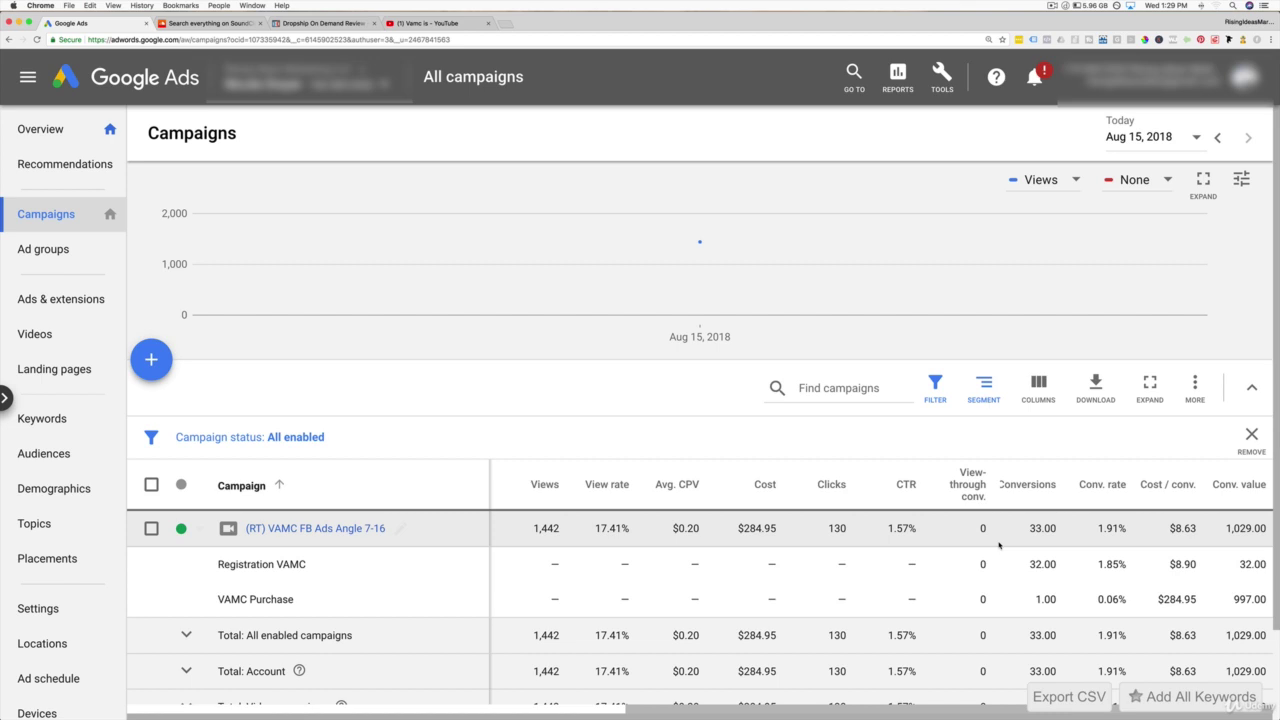
drag(1166, 566, 1207, 566)
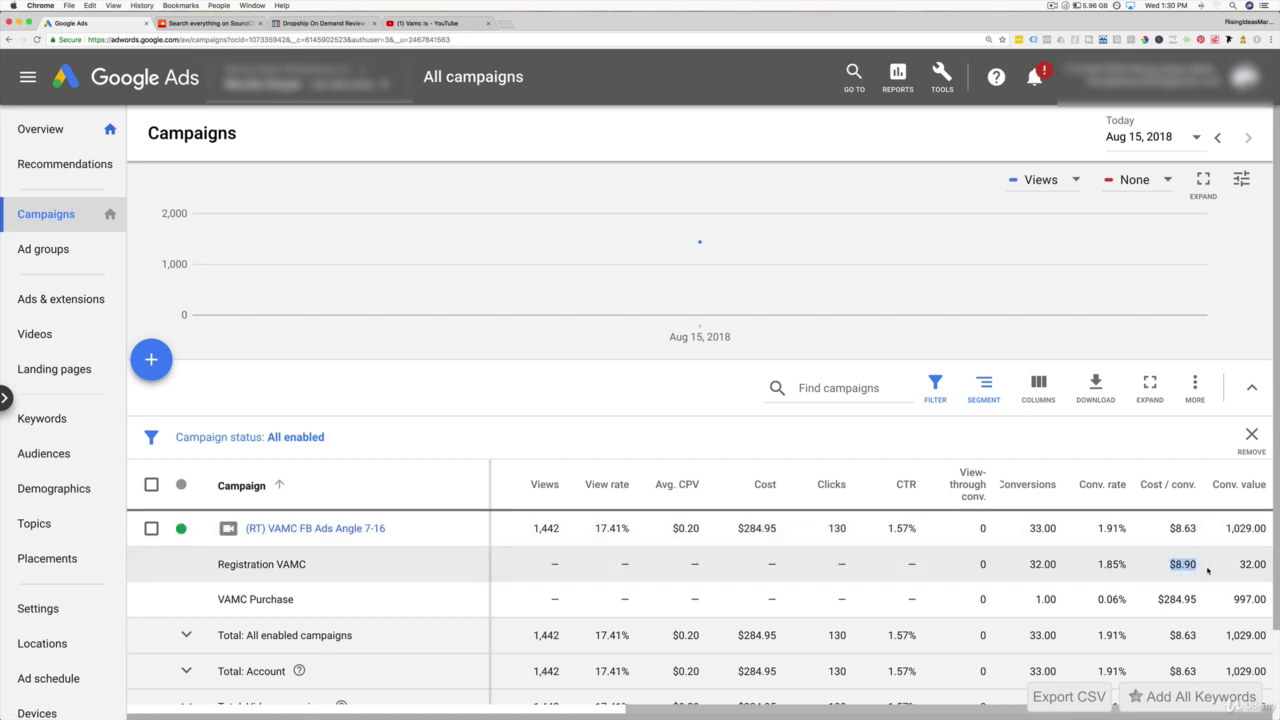
Check the previous day's campaign results, return to today, and examine the cost per conversion for VAMC Purchase
click(1219, 141)
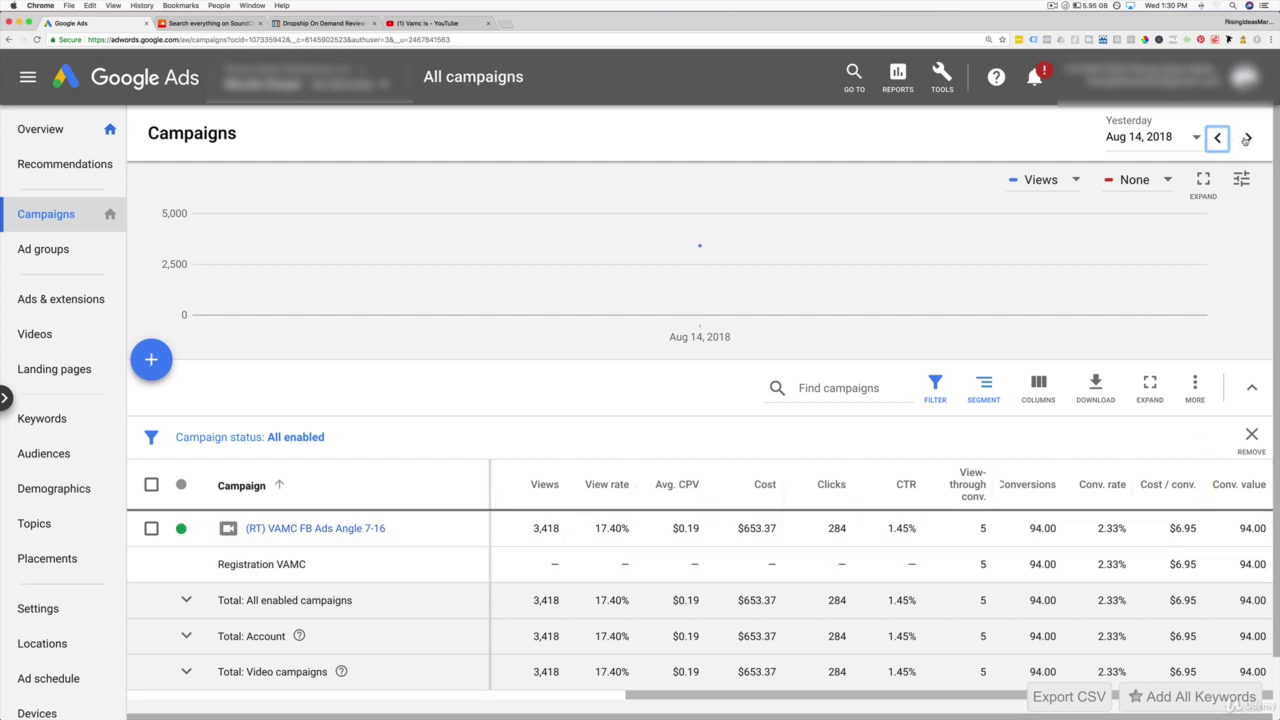
click(1246, 139)
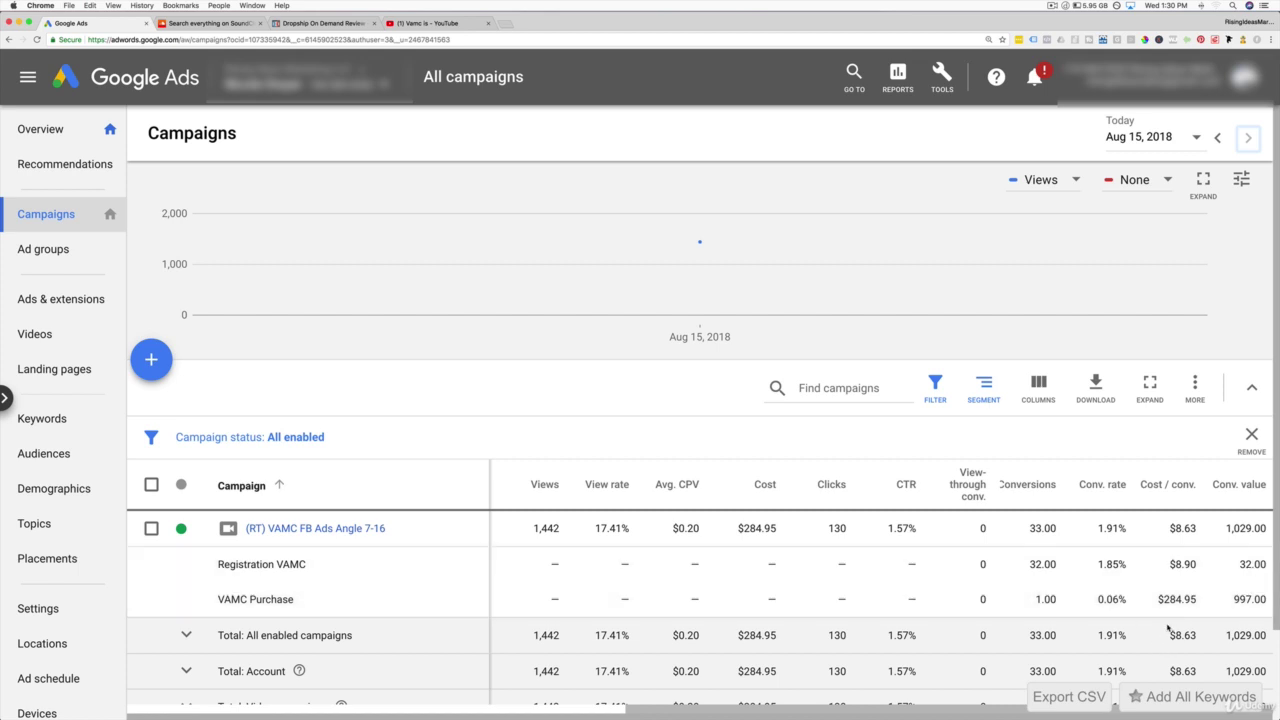
triple_click(1152, 603)
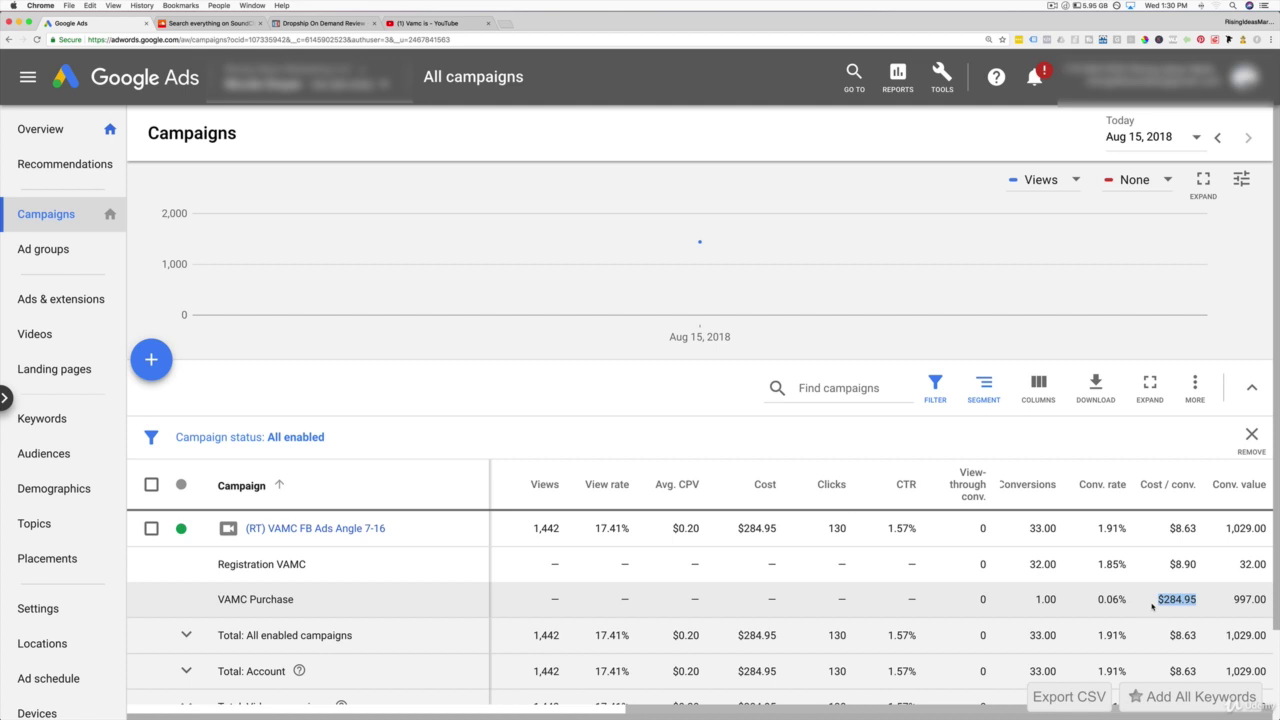
click(1152, 603)
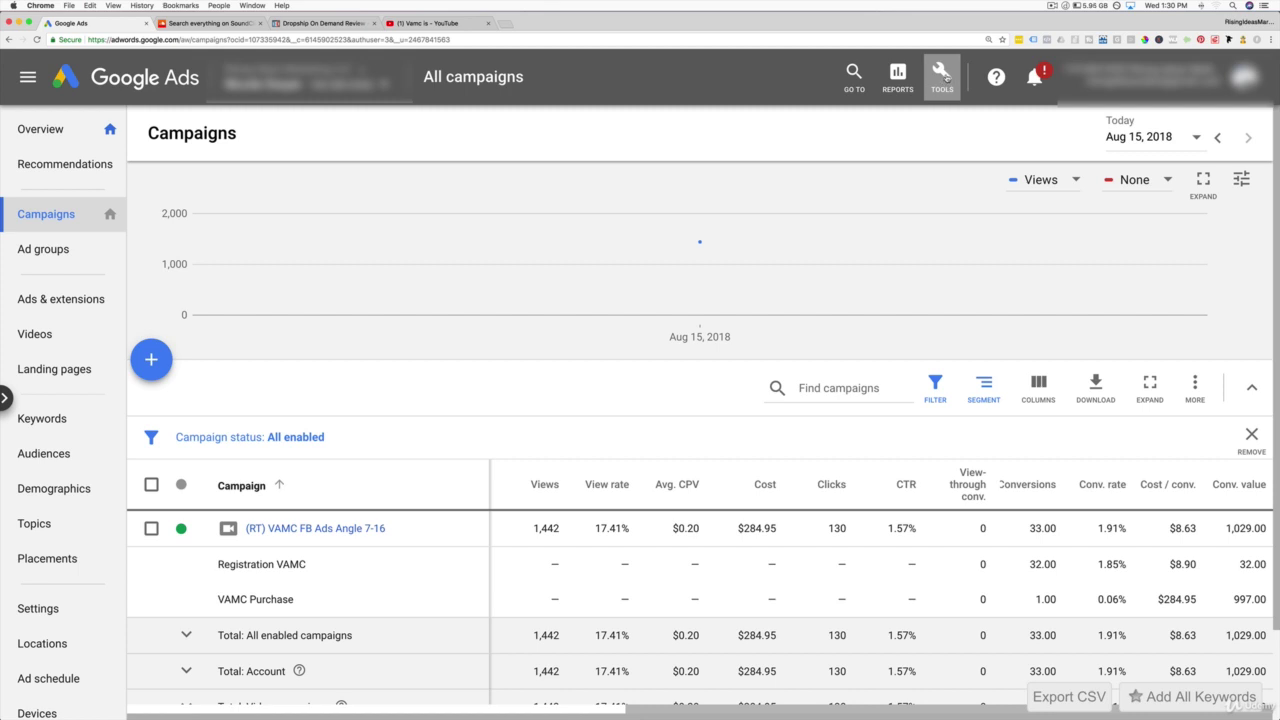
Open the account's conversion actions for the last 30 days and examine the total conversion value of VAMC Purchase
click(944, 76)
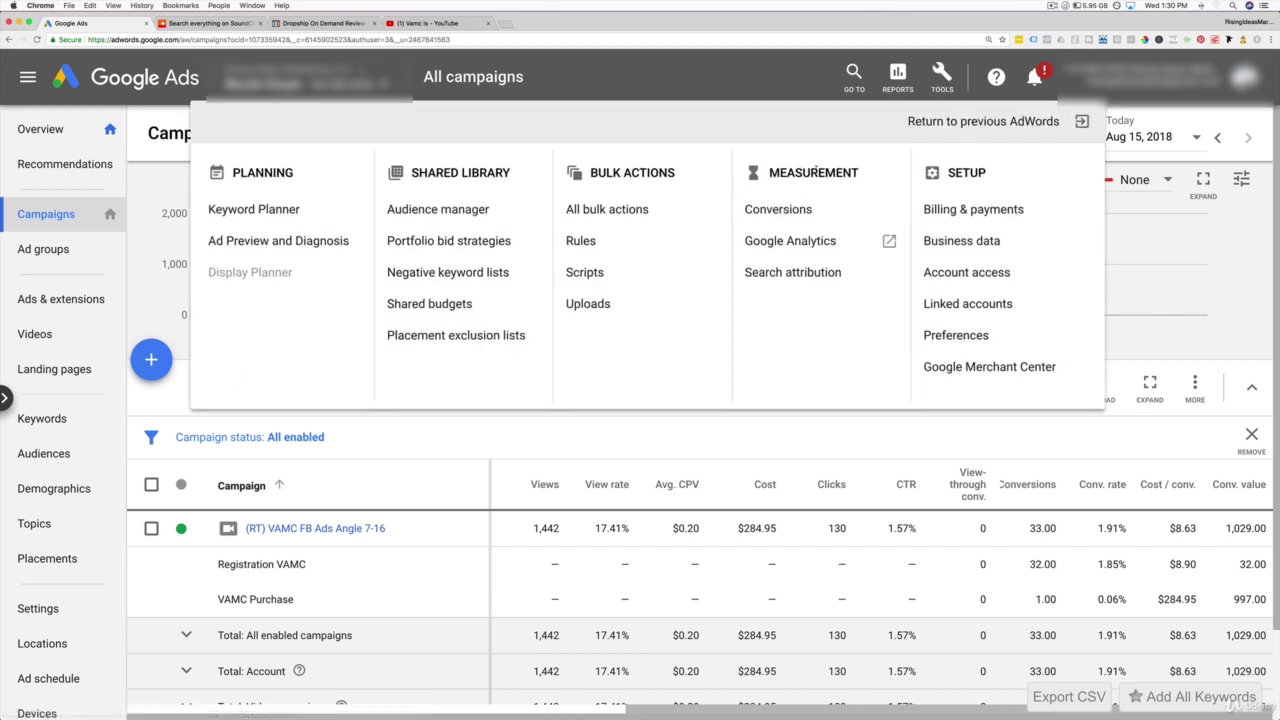
click(794, 212)
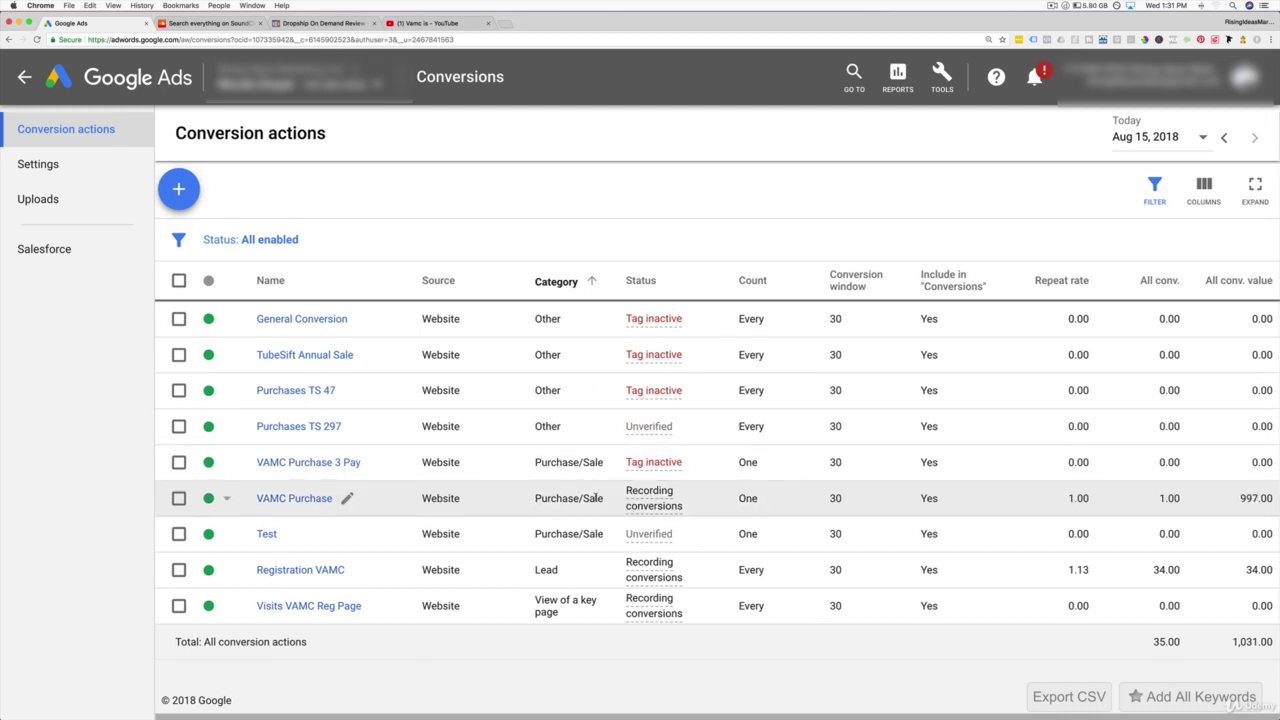
click(1155, 140)
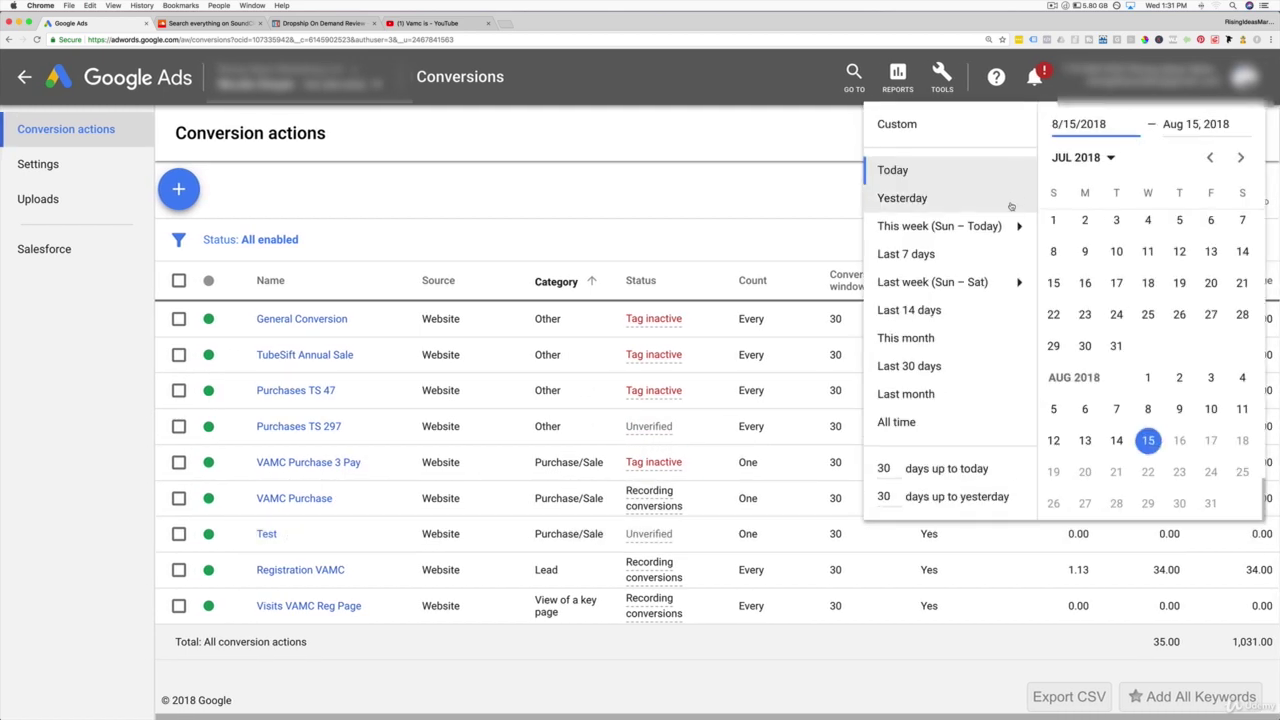
click(940, 366)
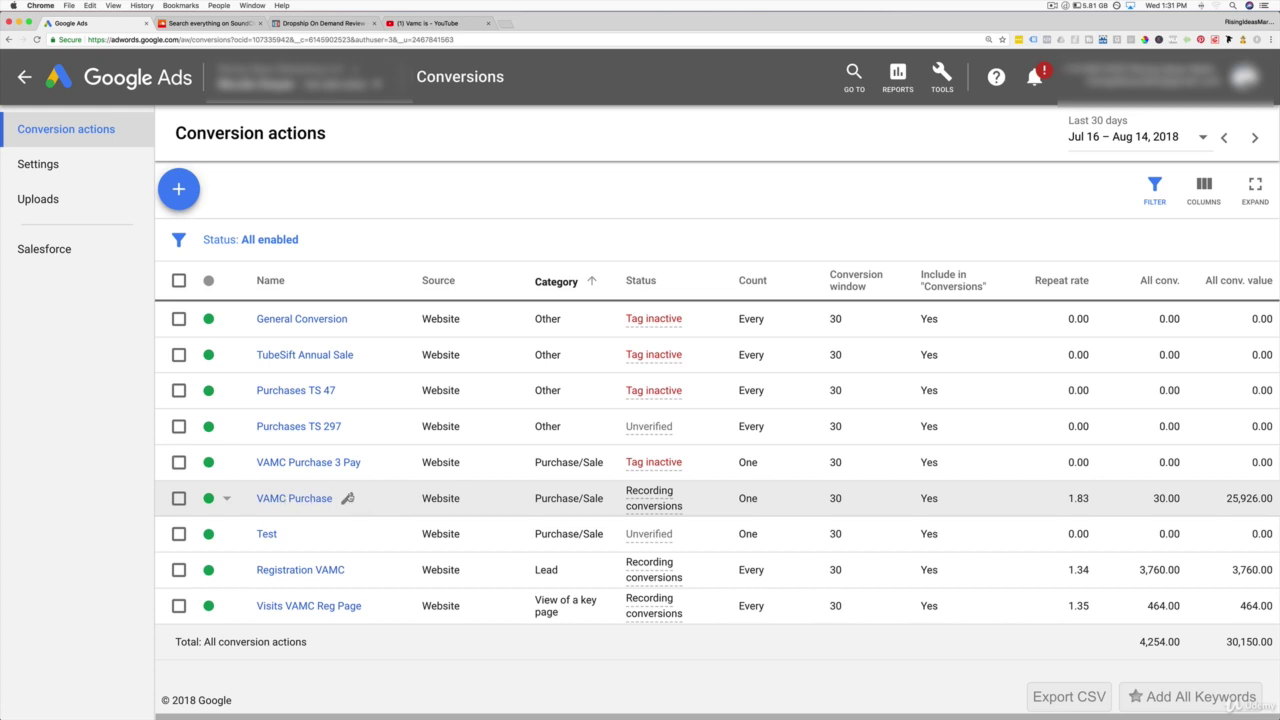
drag(1222, 498, 1275, 499)
click(1240, 500)
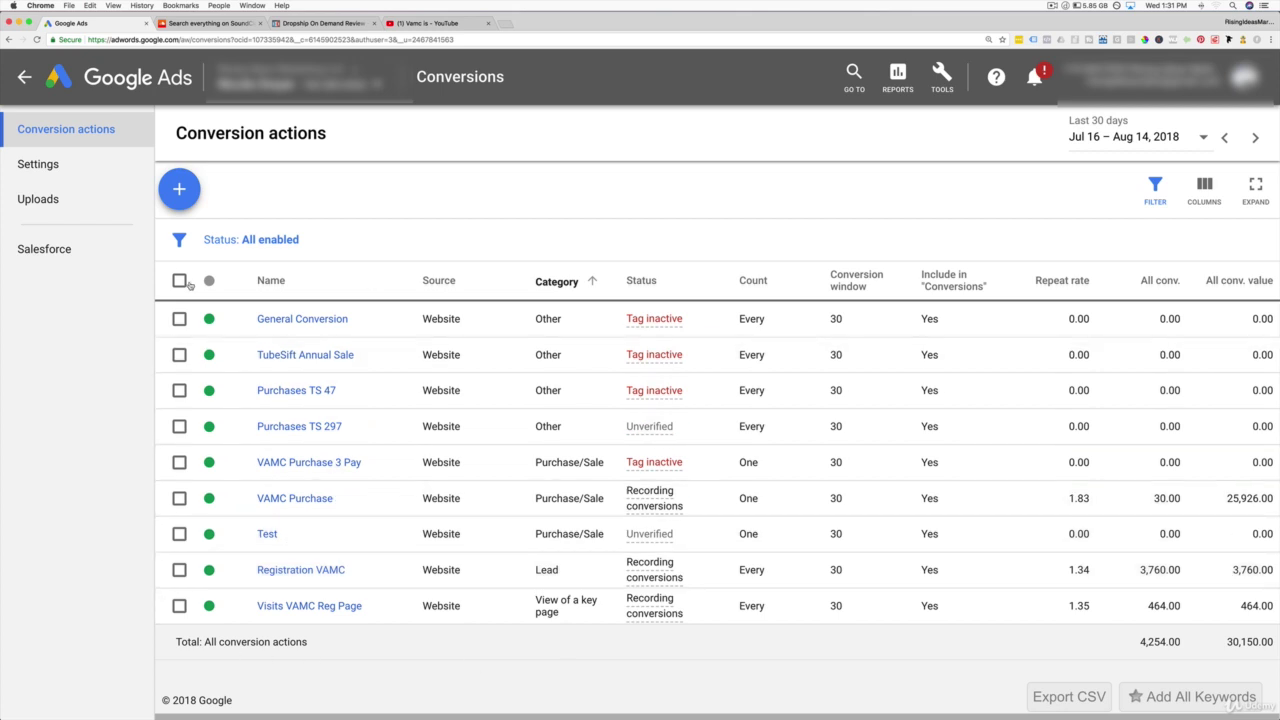
Start a new website conversion action named "Test Pixel" with the category Purchase/Sale
click(180, 190)
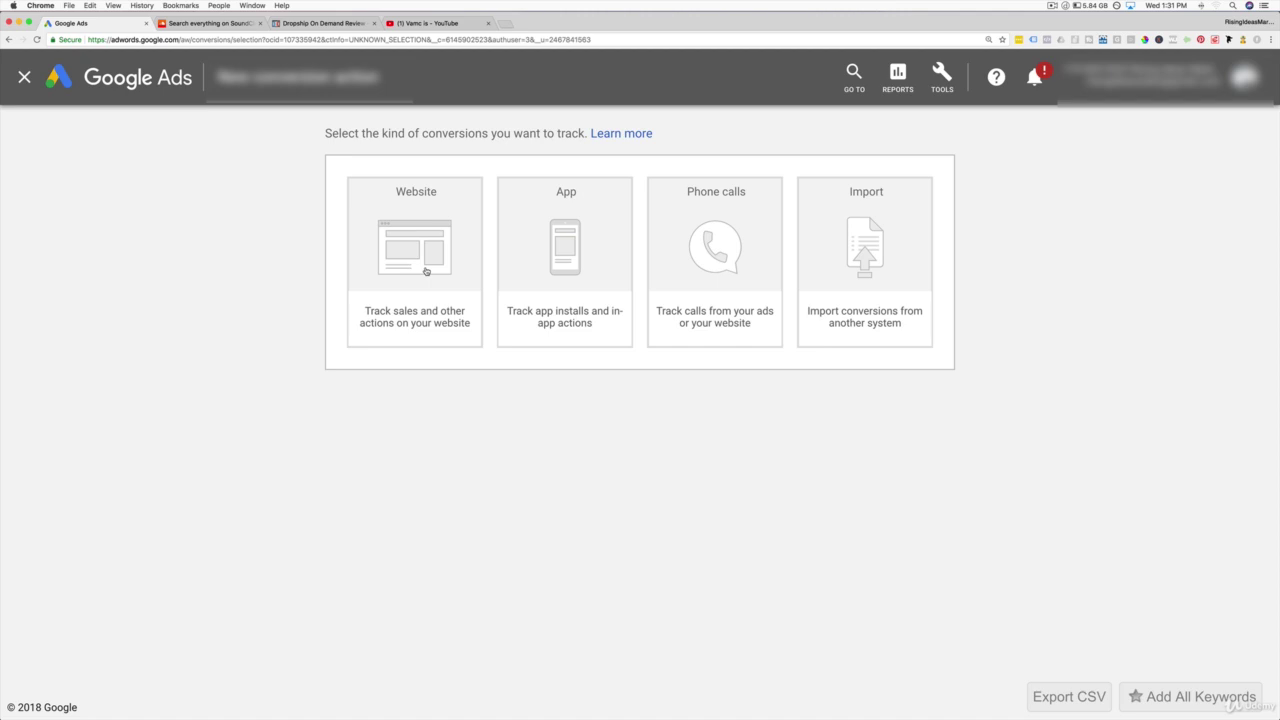
click(425, 271)
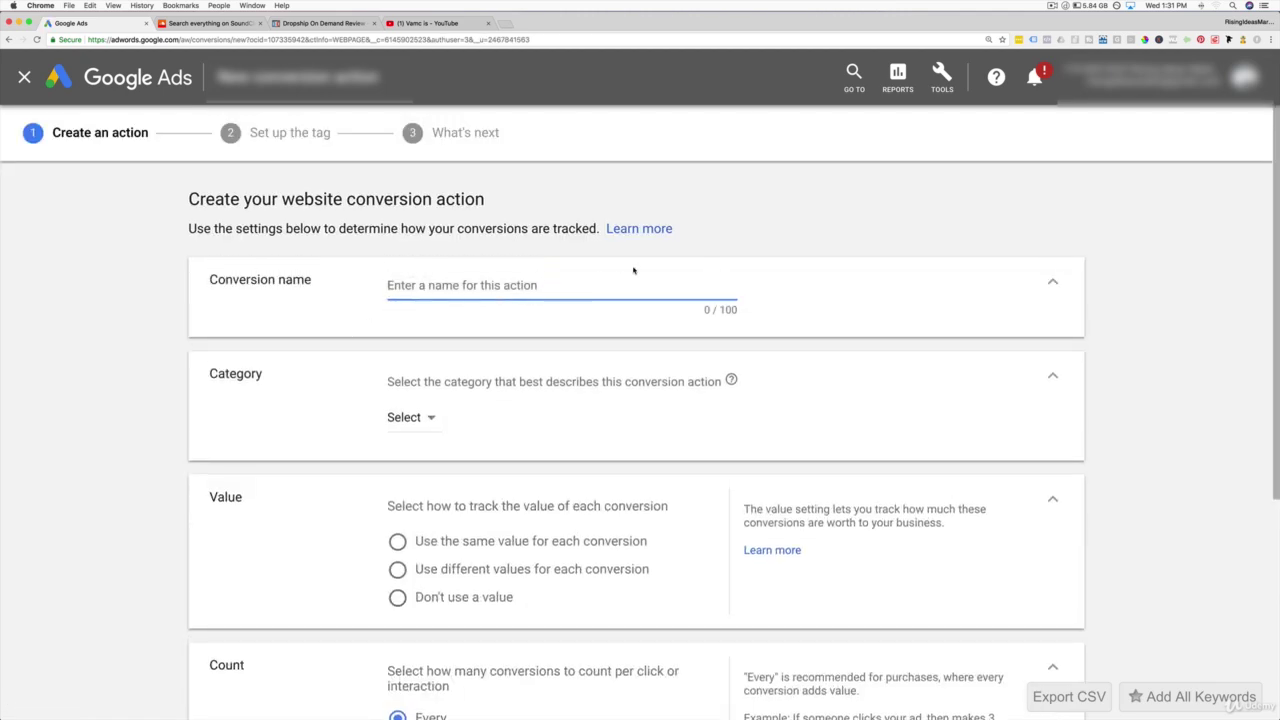
text(Test P)
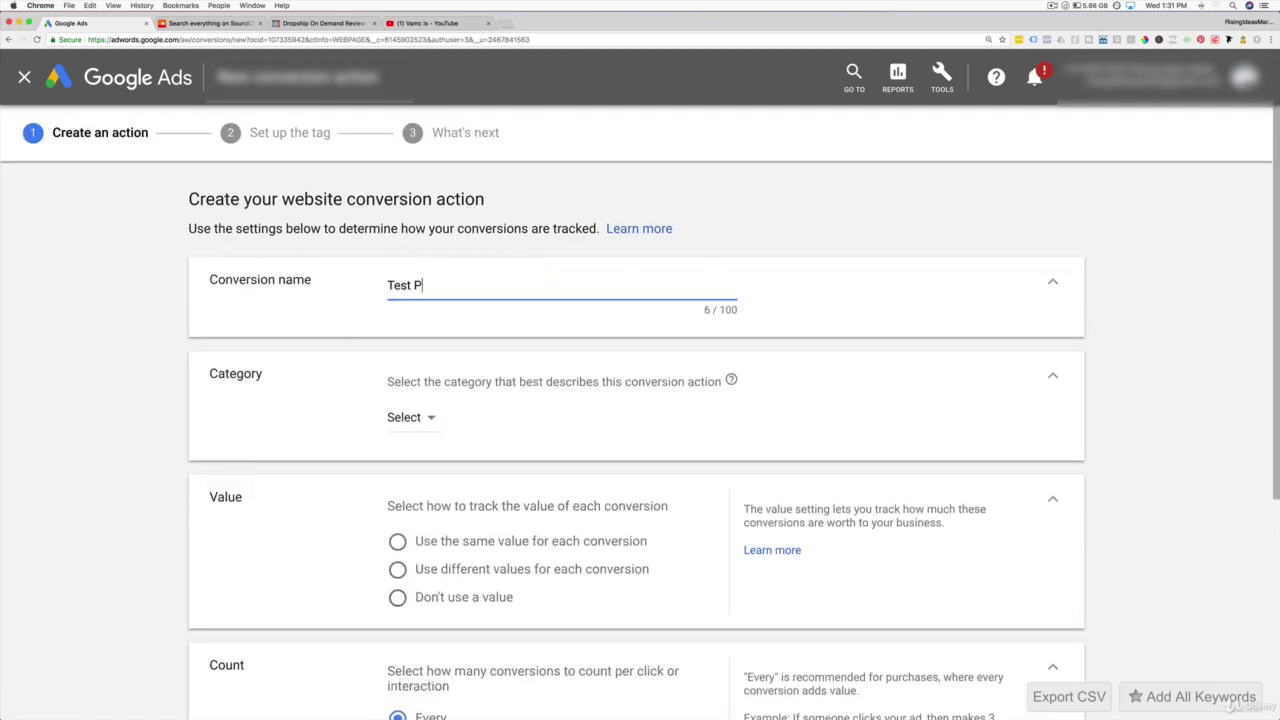
text(ixel)
click(402, 418)
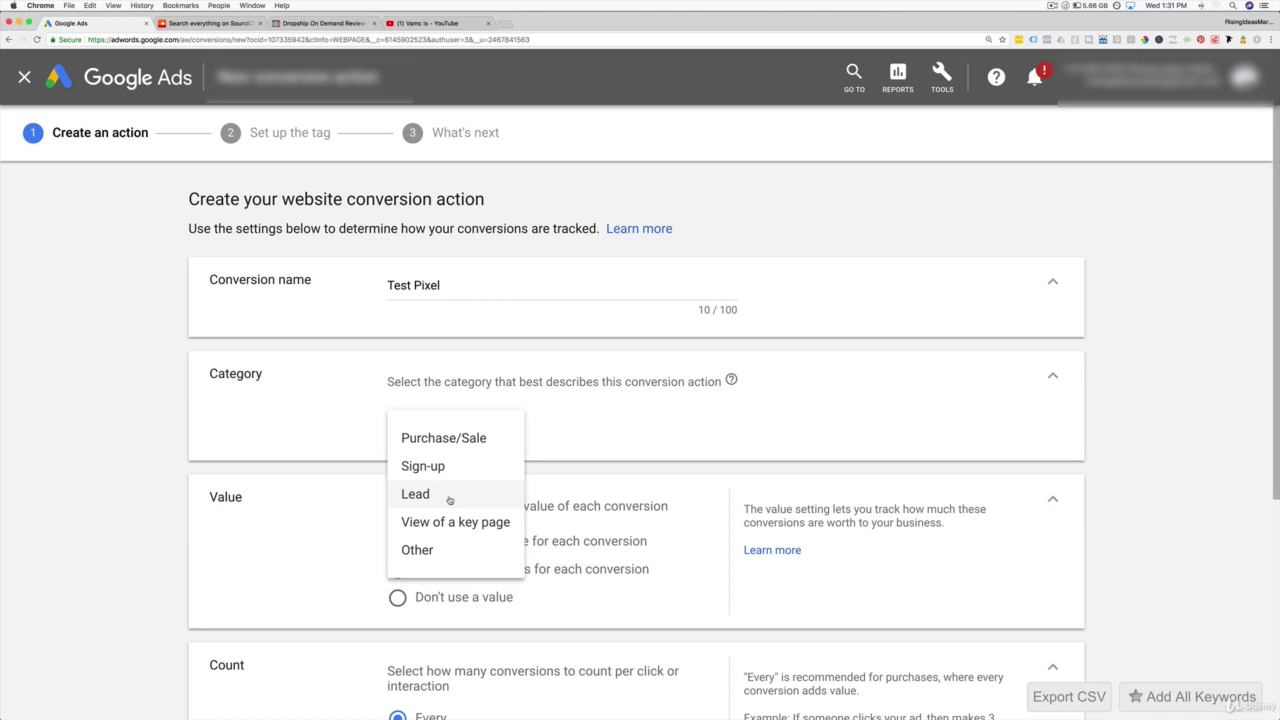
click(465, 438)
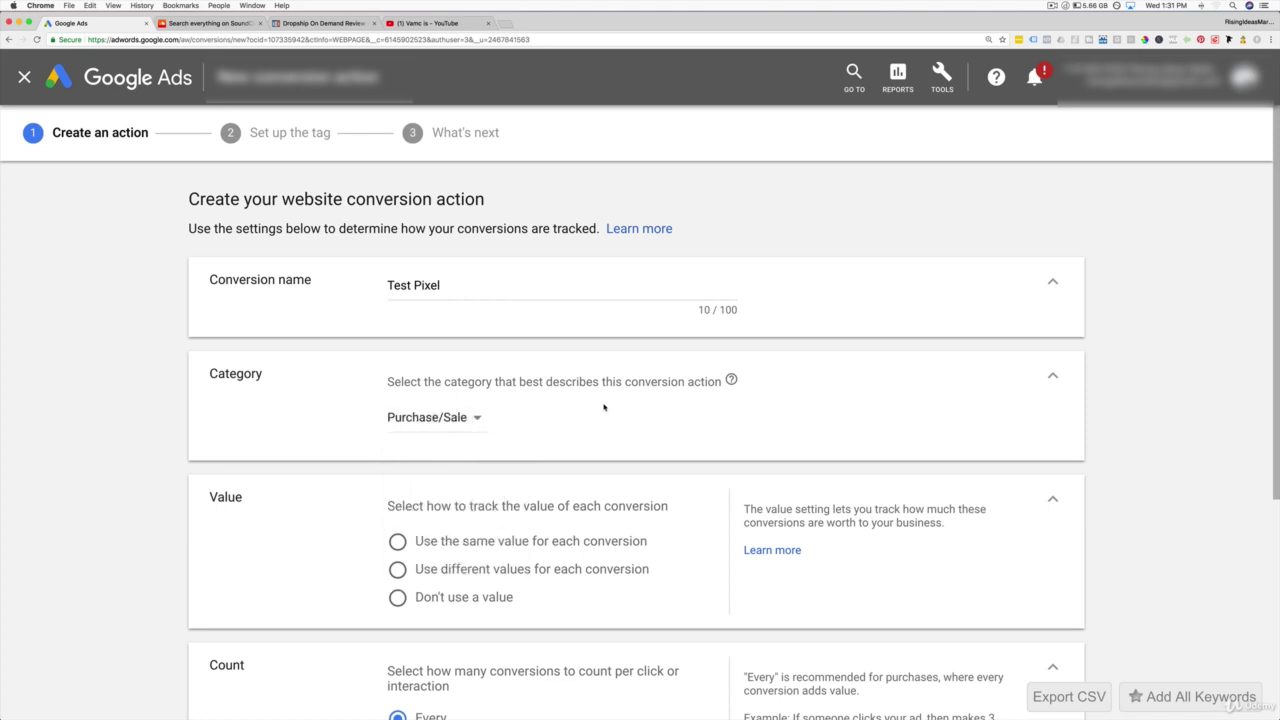
Try using different values for each conversion and read the help article on transaction-specific conversion values
scroll(620, 420, down, 2)
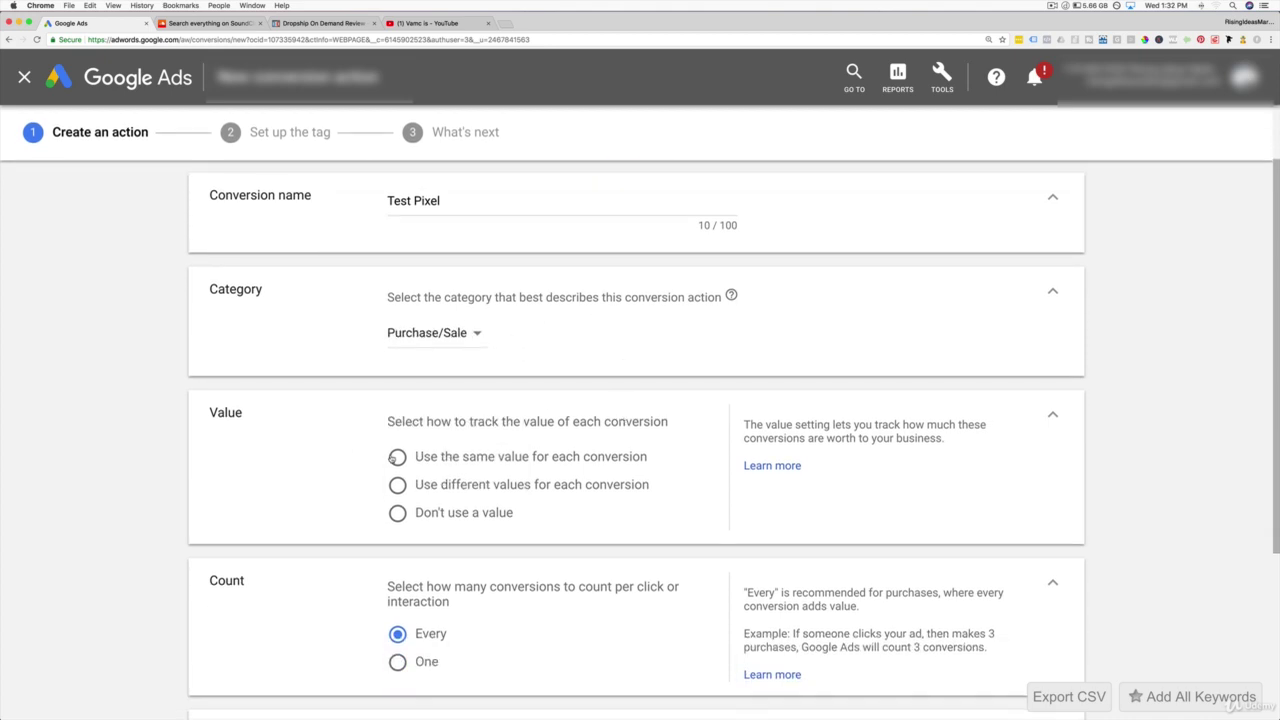
click(396, 458)
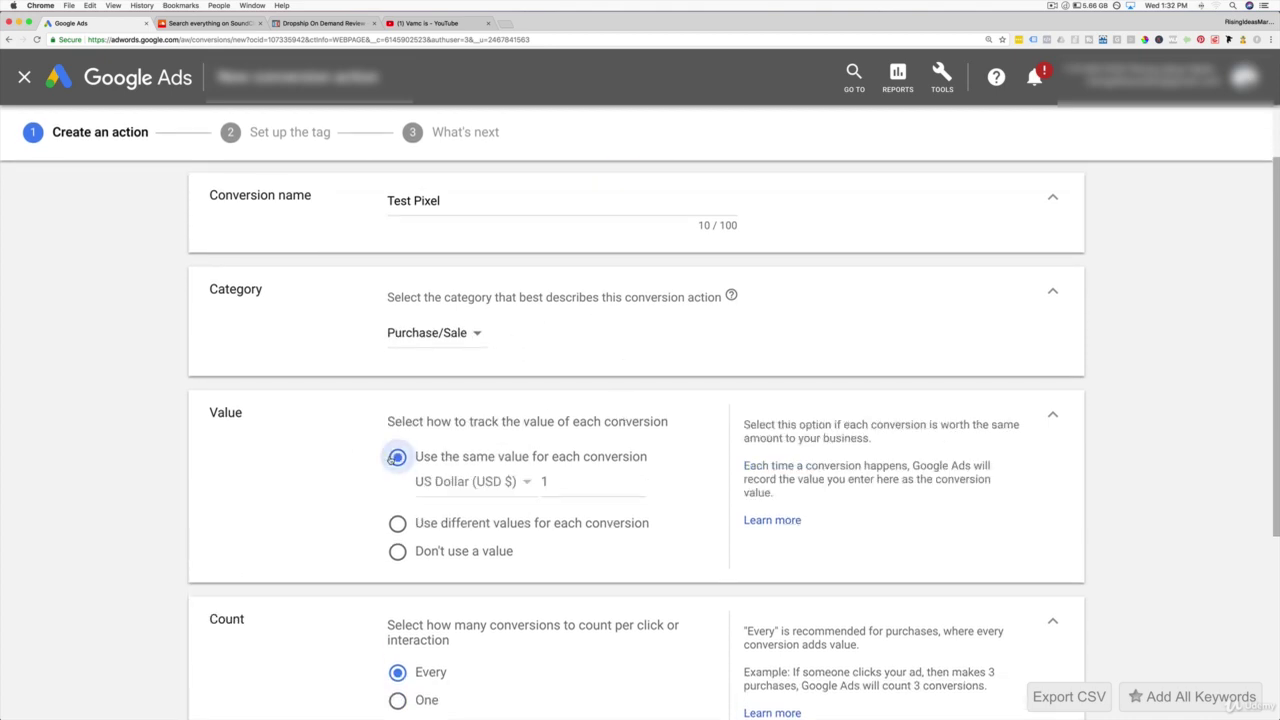
click(399, 524)
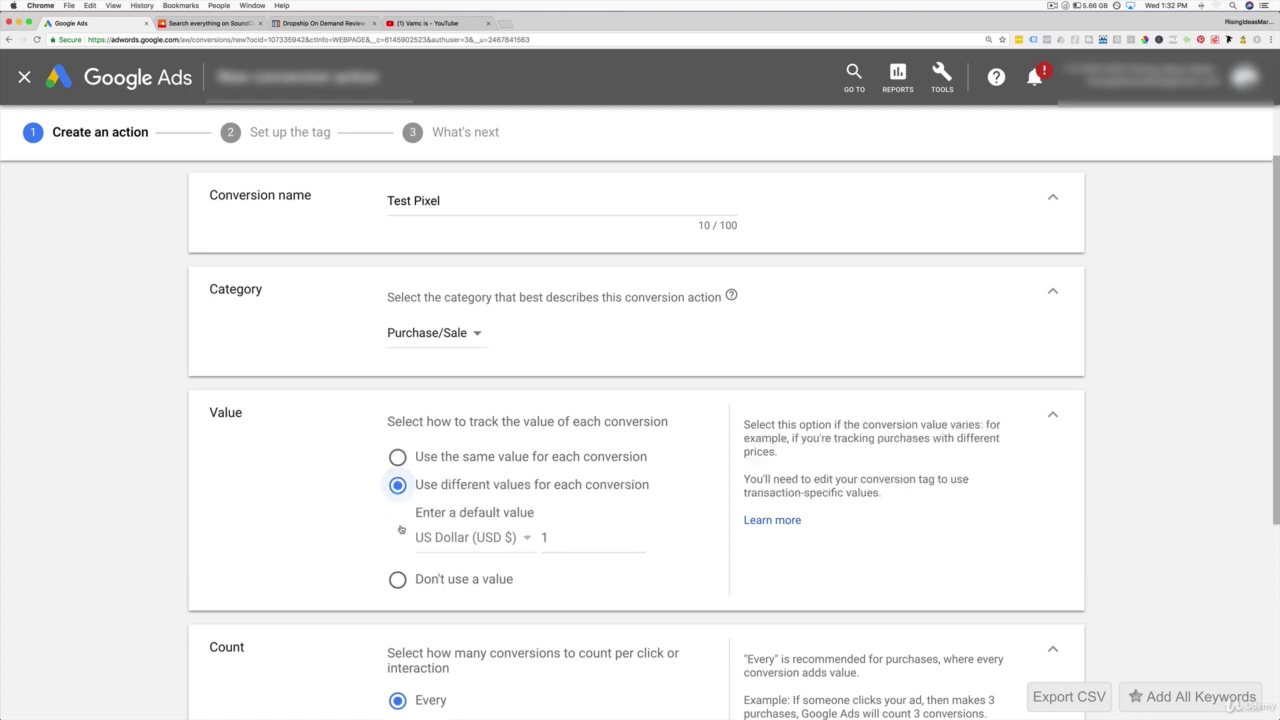
click(767, 522)
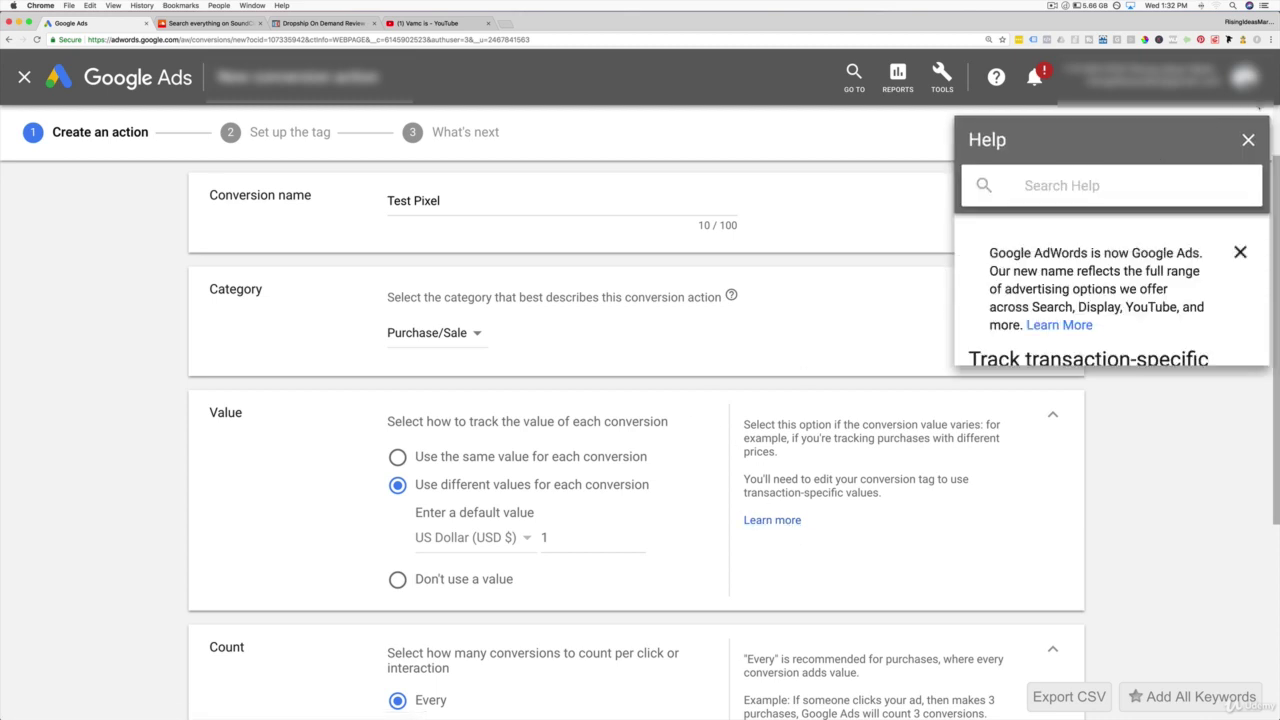
scroll(1096, 439, down, 5)
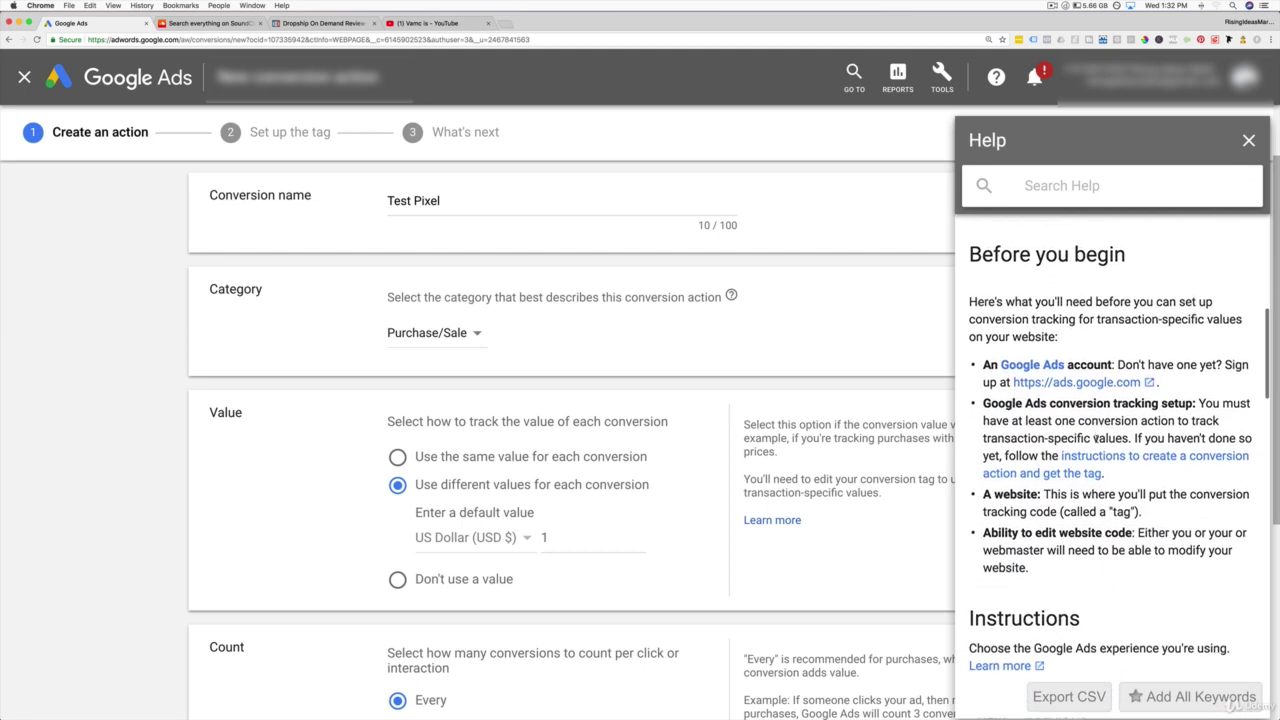
scroll(1096, 439, up, 6)
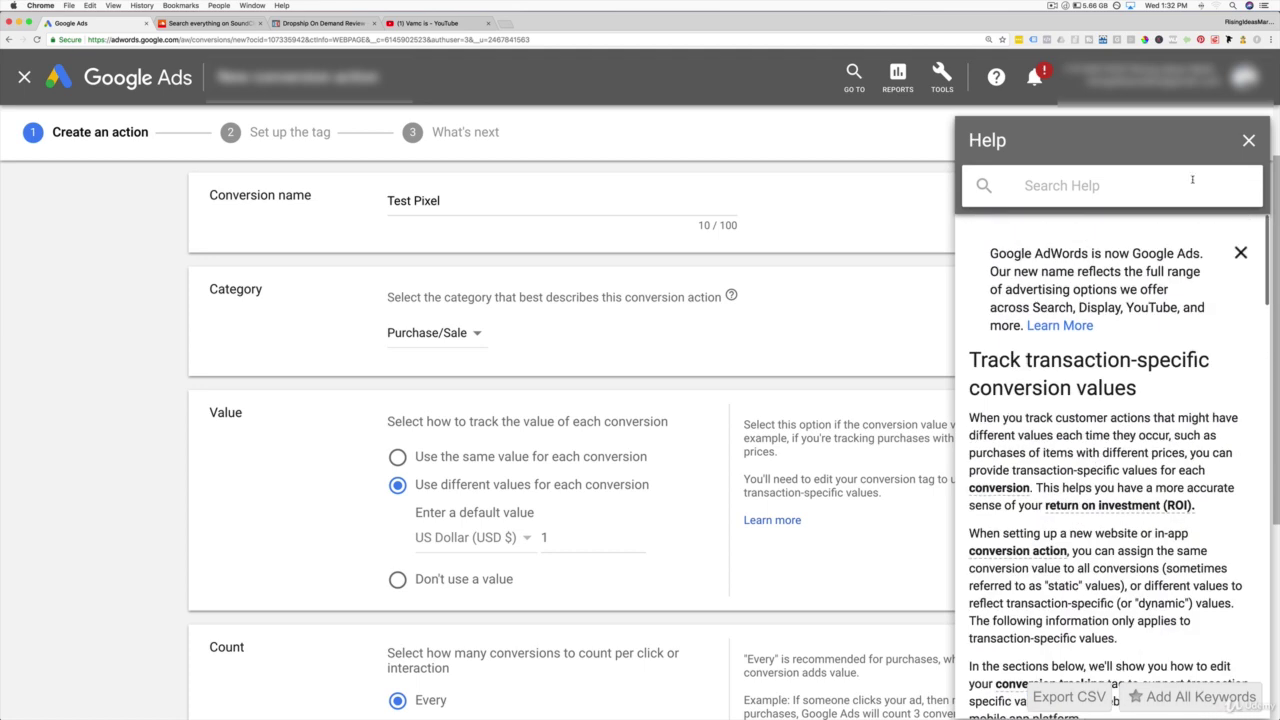
click(1249, 140)
Use the same value for each conversion and set it to 997 US dollars
click(399, 457)
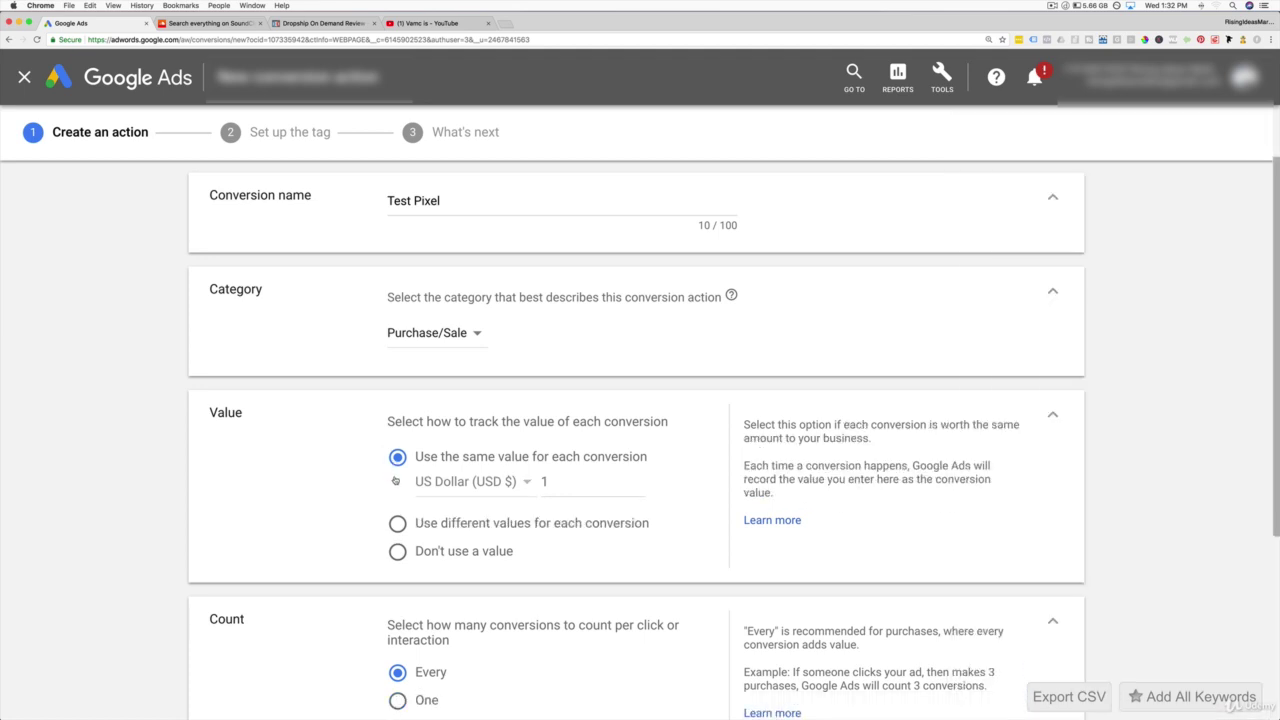
click(598, 487)
key(BackSpace)
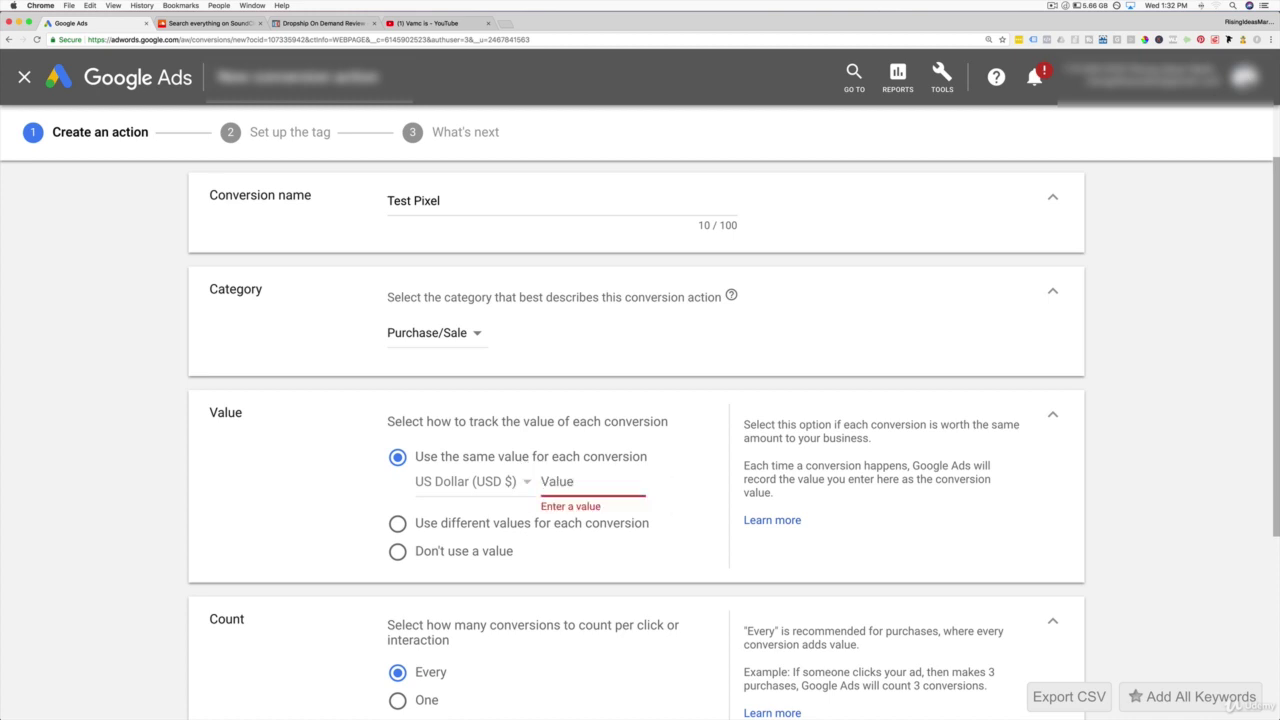
text(997)
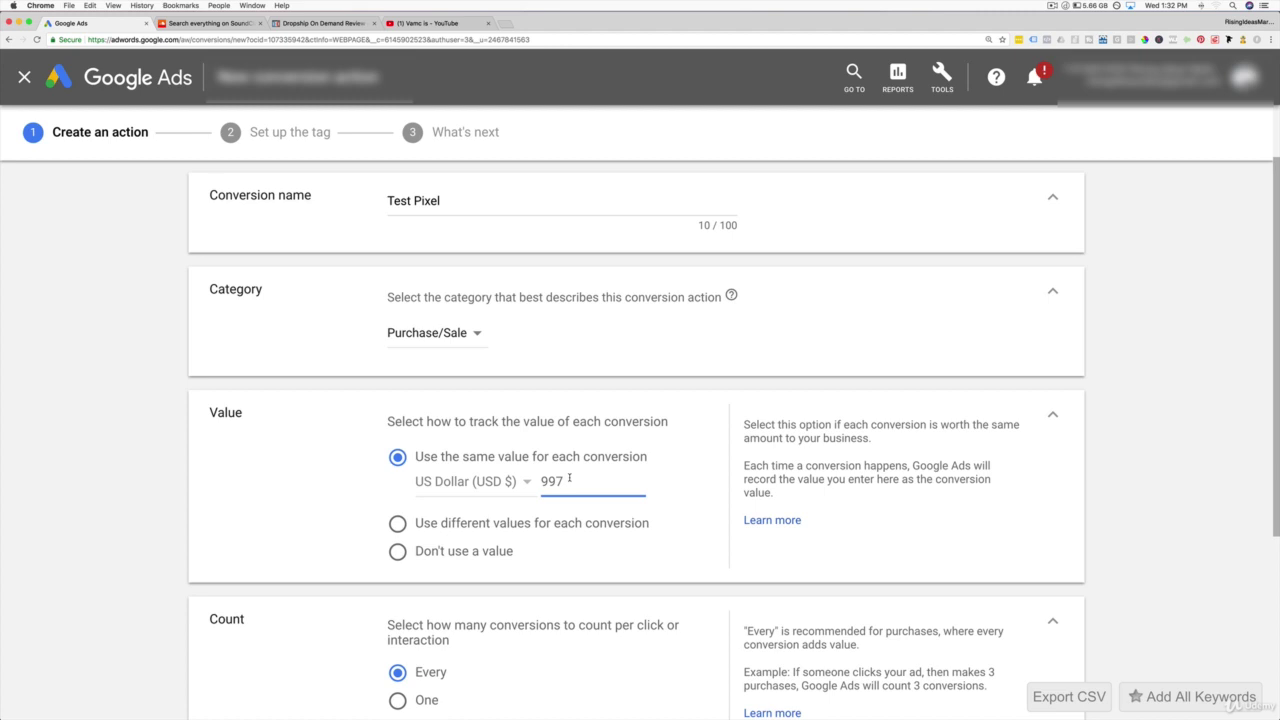
click(314, 479)
drag(602, 473, 482, 483)
click(738, 483)
Set the conversion count to One and look at the conversion window setting
scroll(733, 483, down, 3)
scroll(733, 483, down, 3)
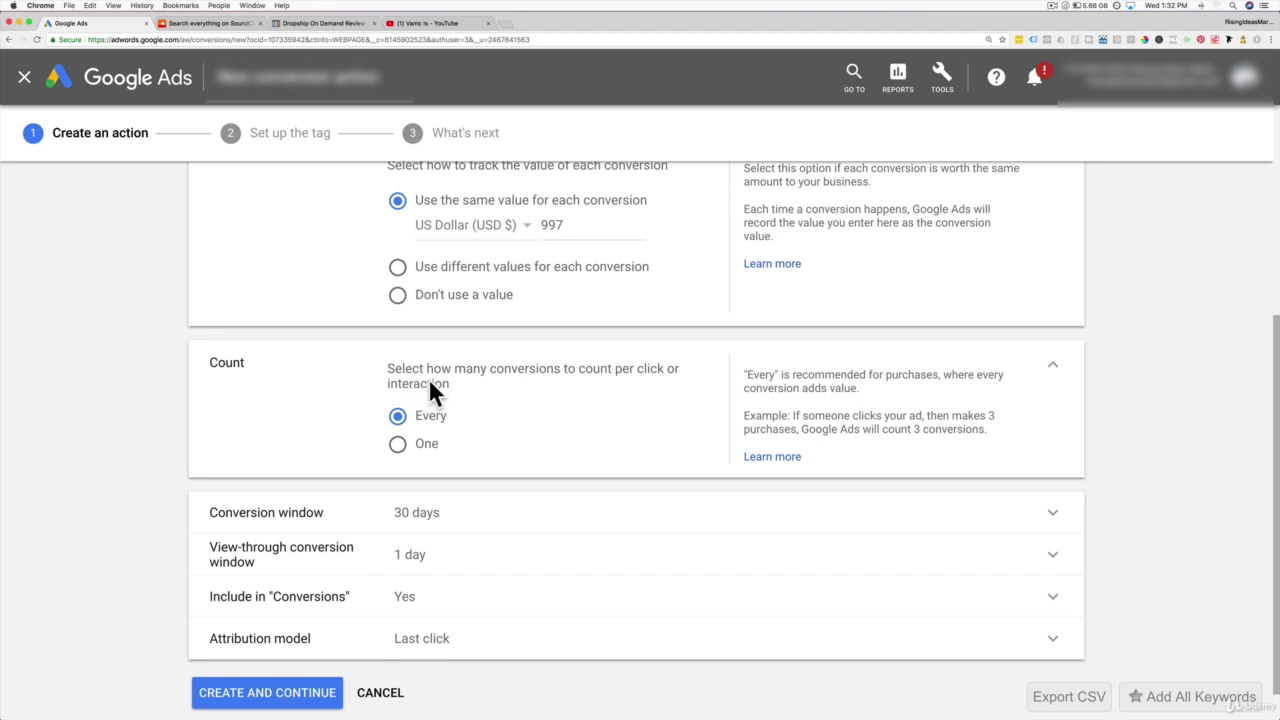
click(397, 447)
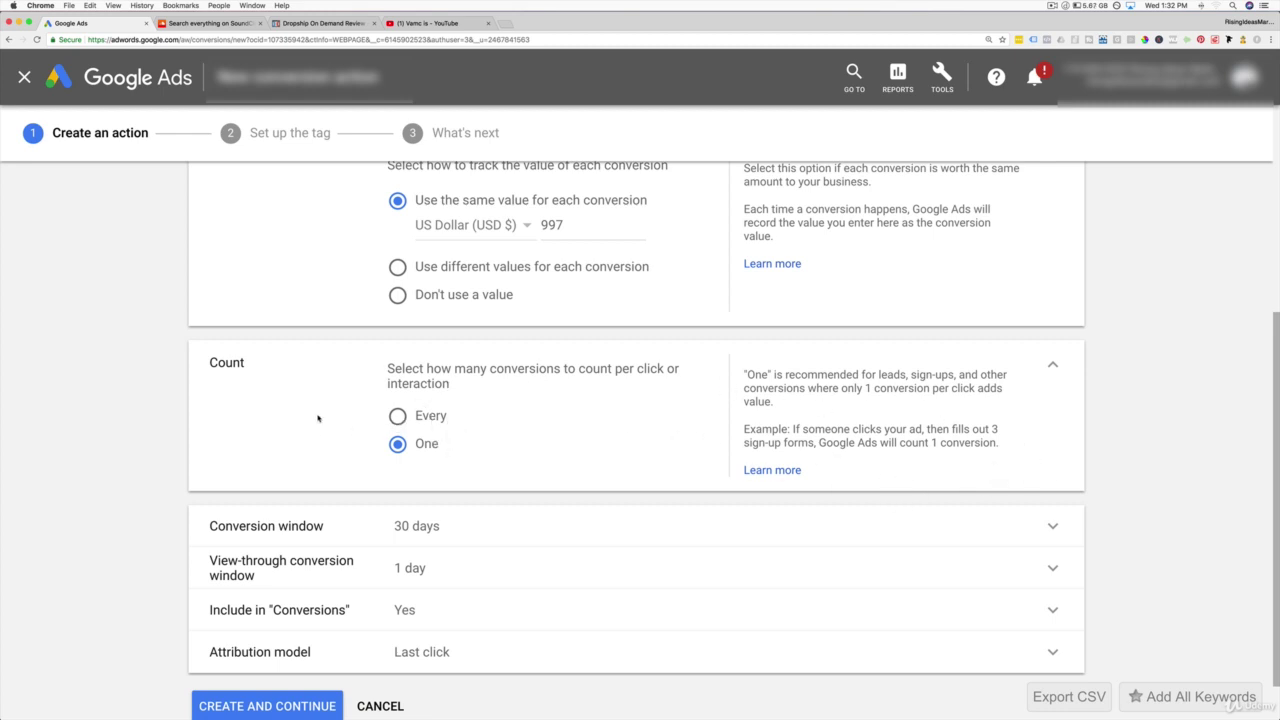
scroll(437, 500, down, 1)
click(488, 472)
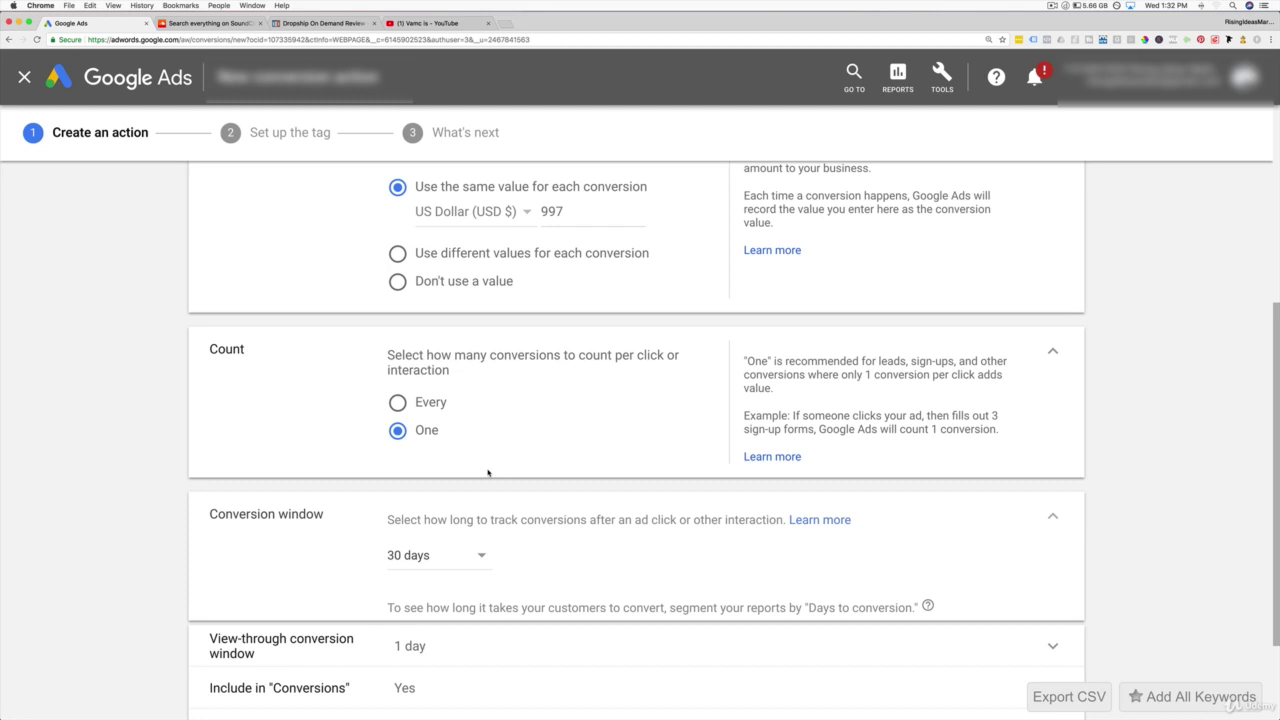
click(1051, 516)
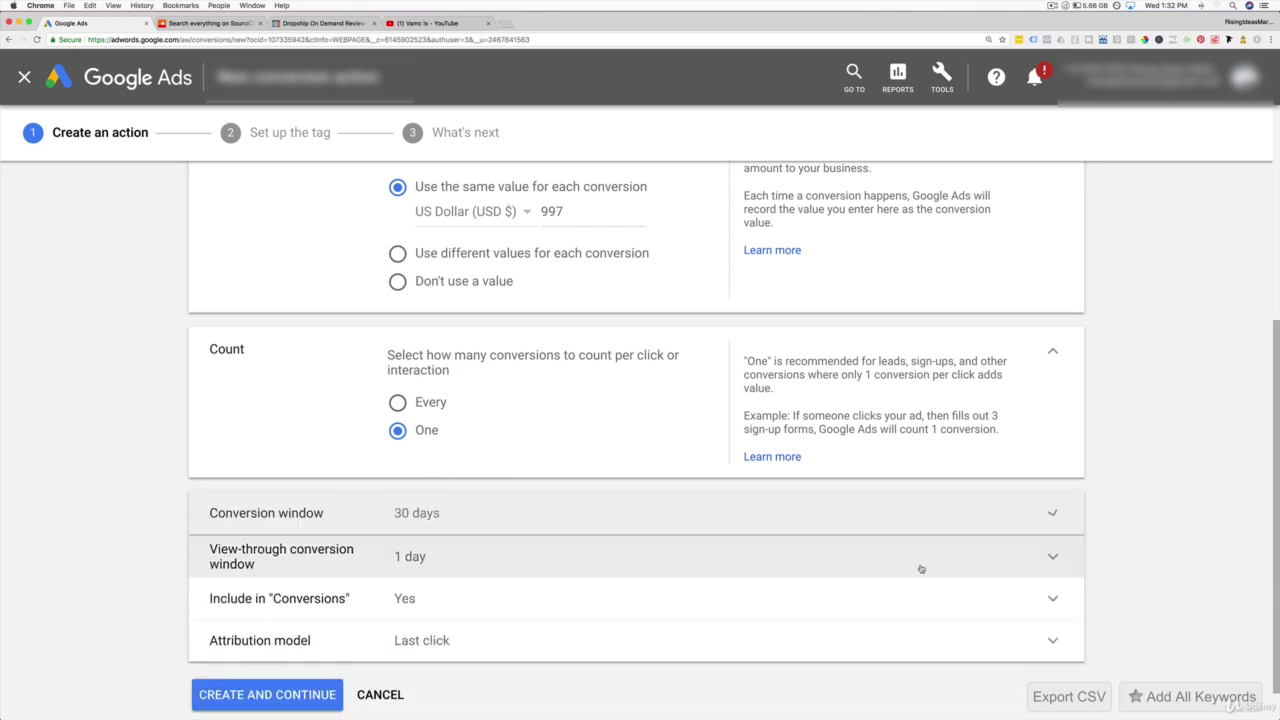
Create the conversion action and choose to install its tag yourself
scroll(921, 569, down, 1)
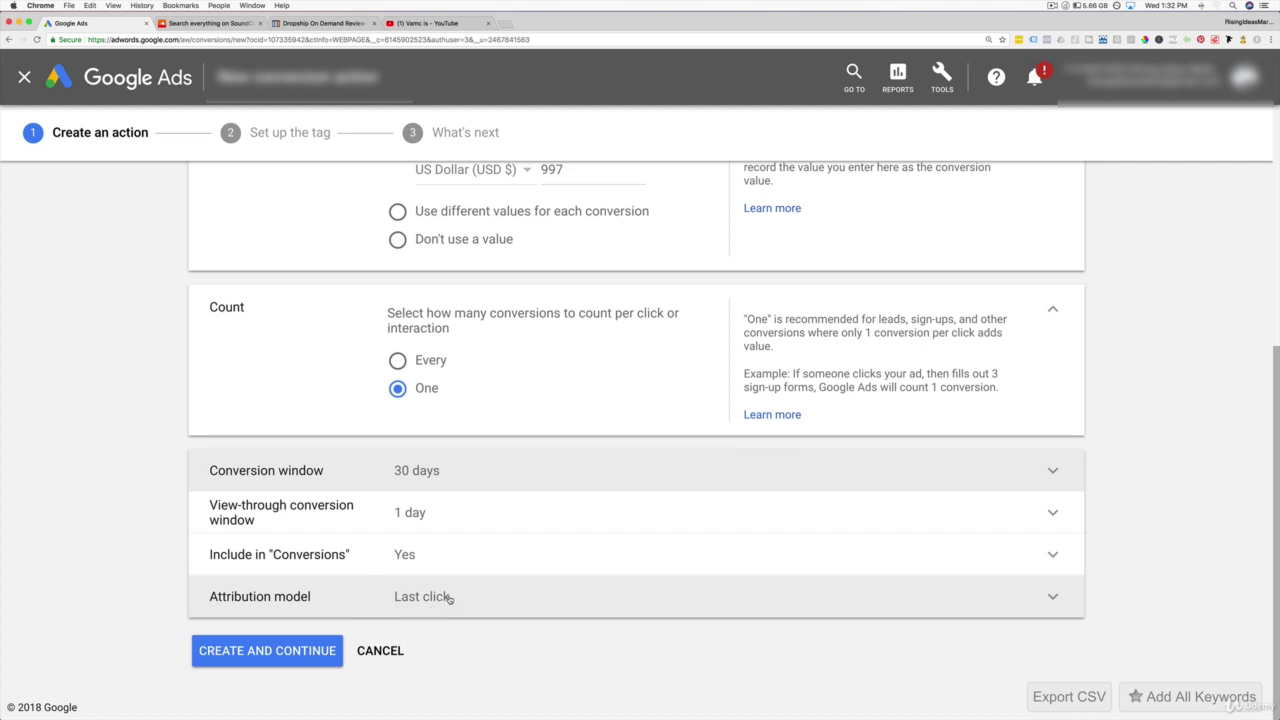
click(280, 651)
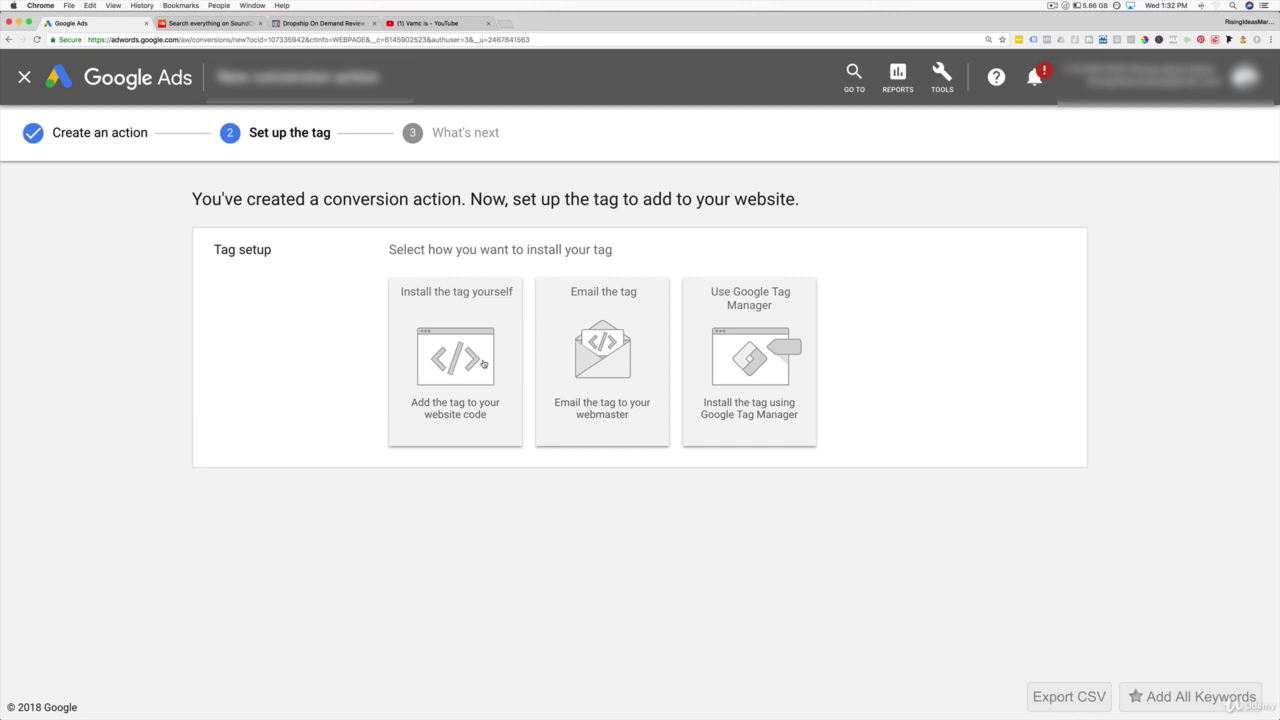
click(475, 365)
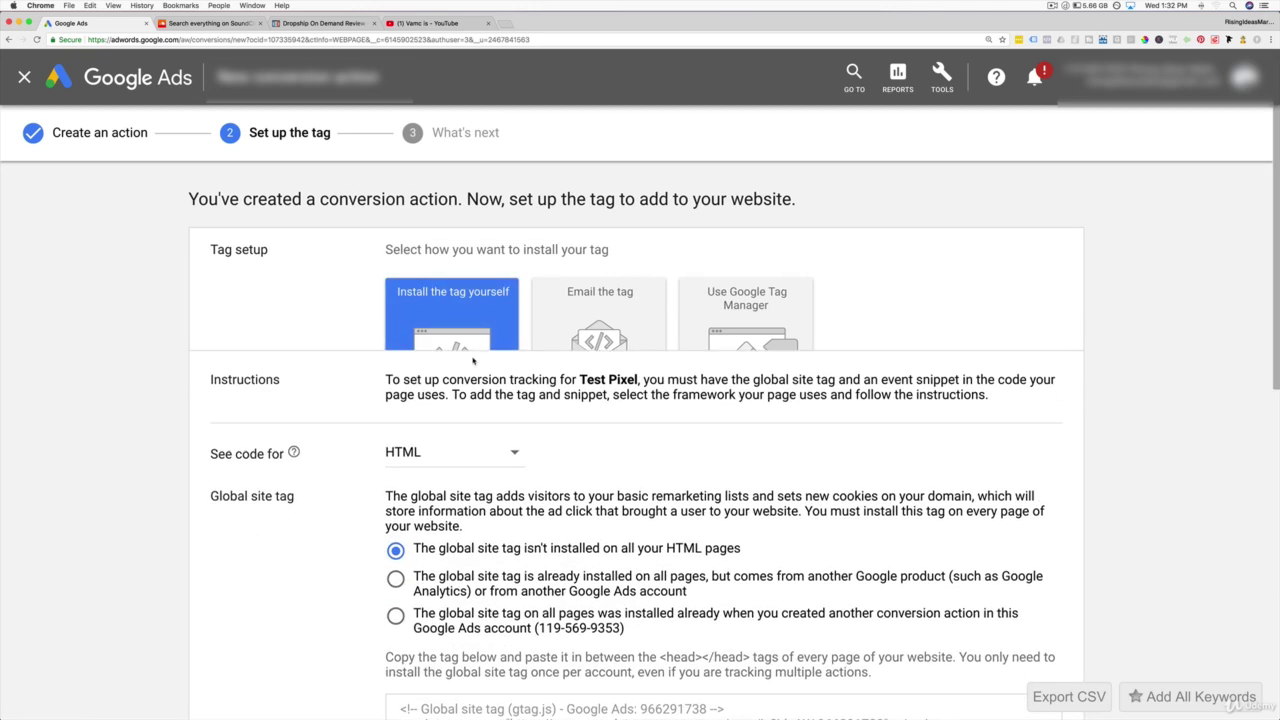
Examine the global site tag's installation options, its code and the instructions for placing it between the head tags of every page
scroll(290, 376, down, 2)
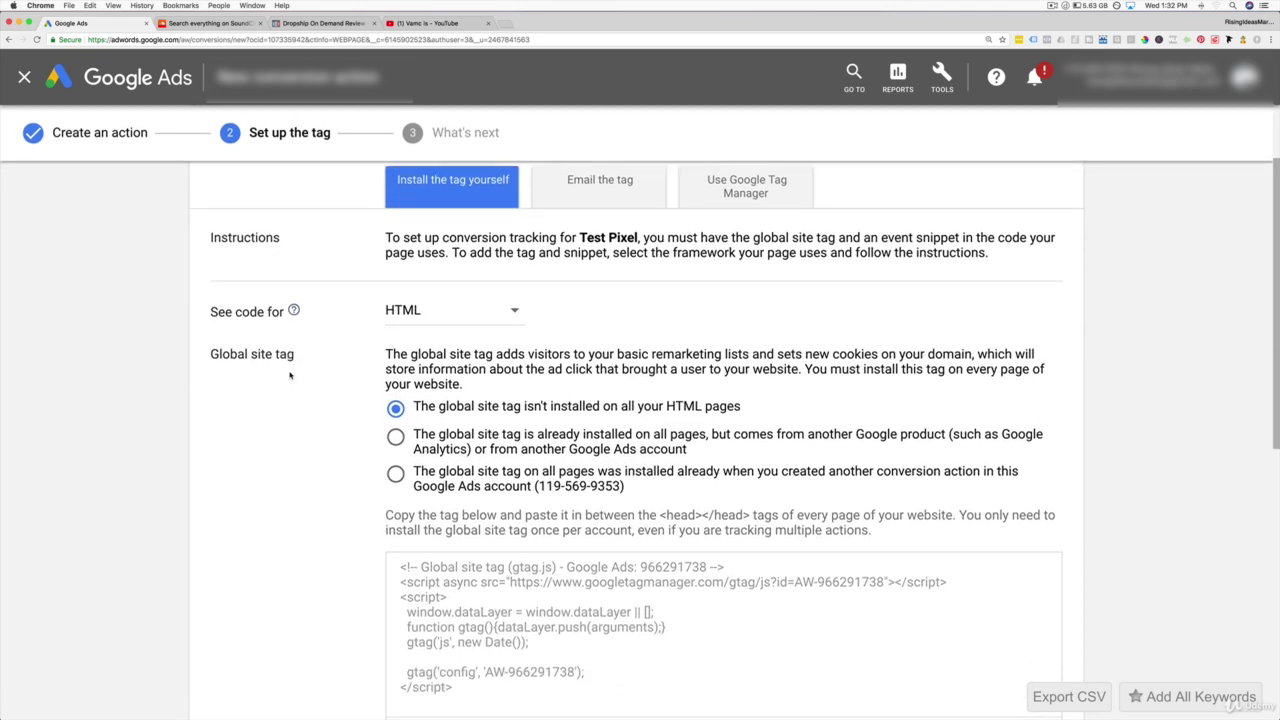
scroll(290, 376, down, 1)
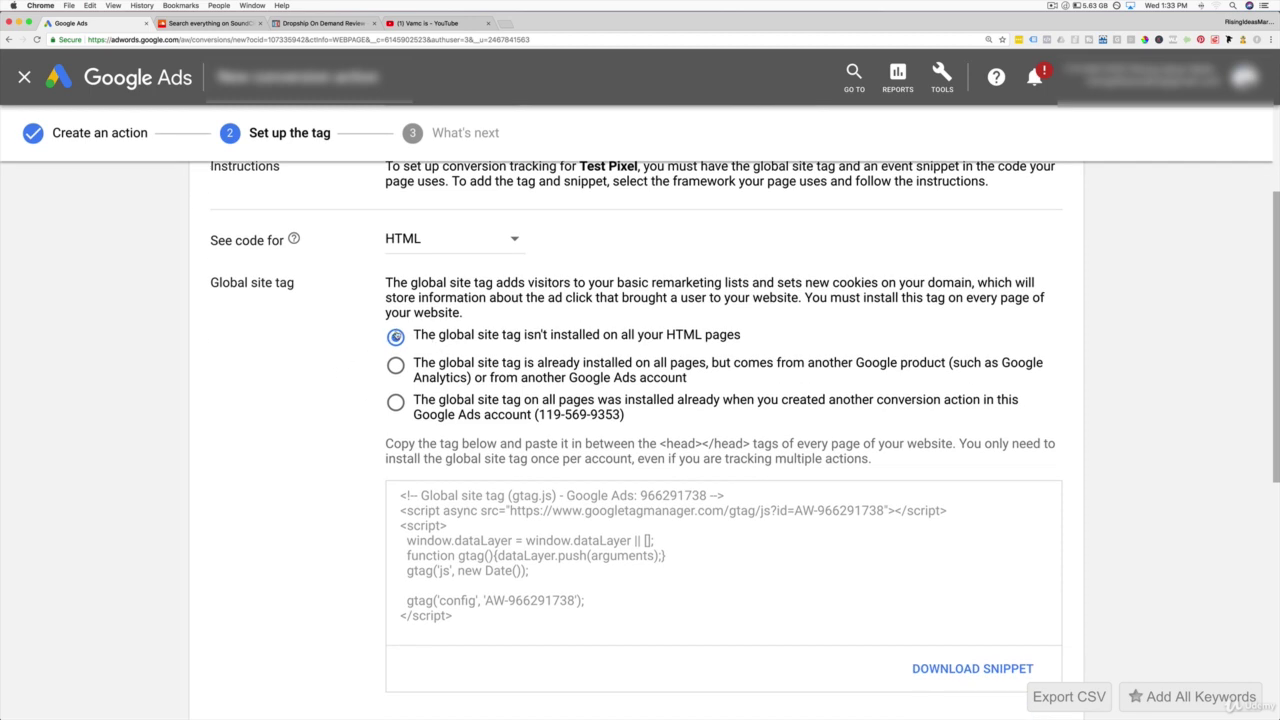
scroll(490, 566, down, 3)
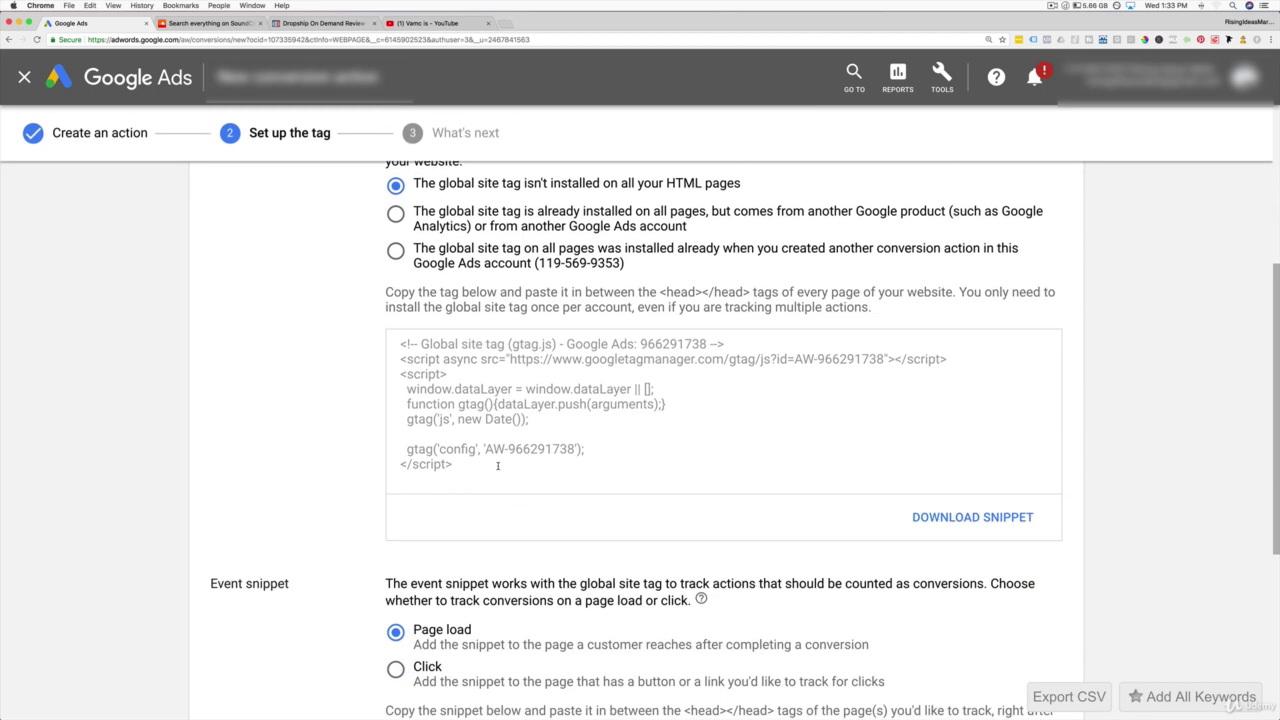
drag(498, 466, 385, 342)
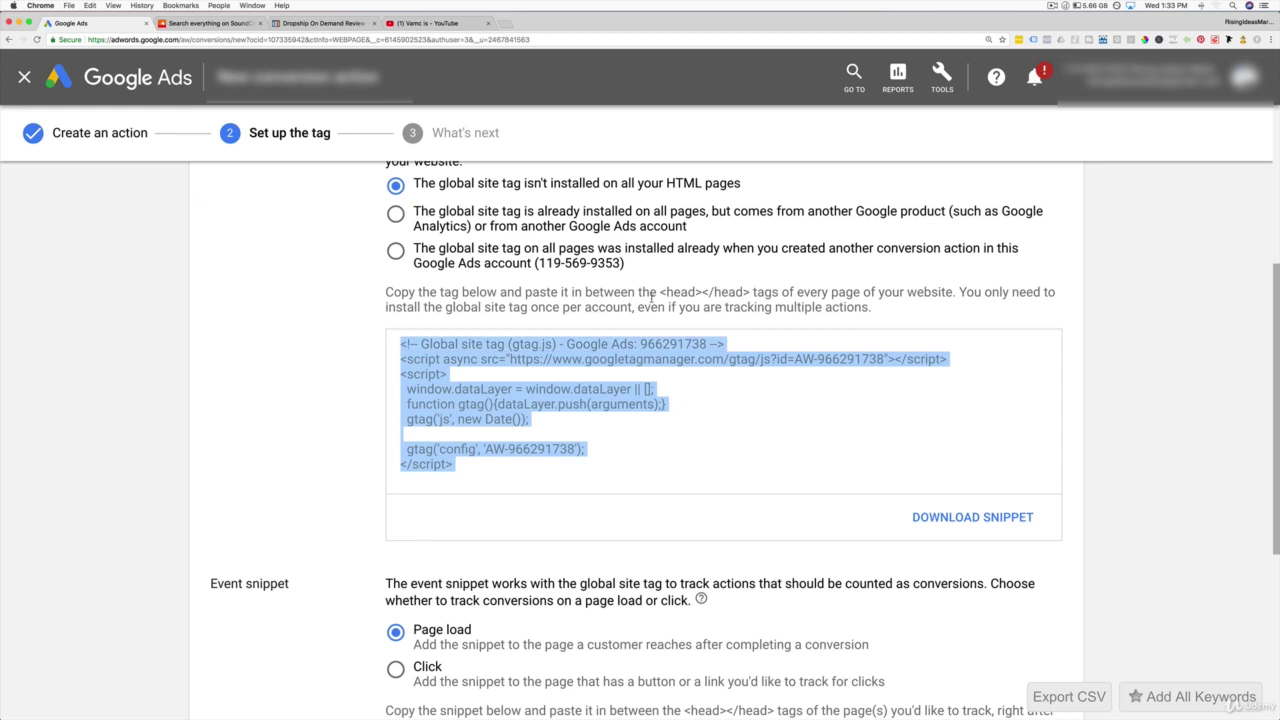
drag(650, 292, 752, 291)
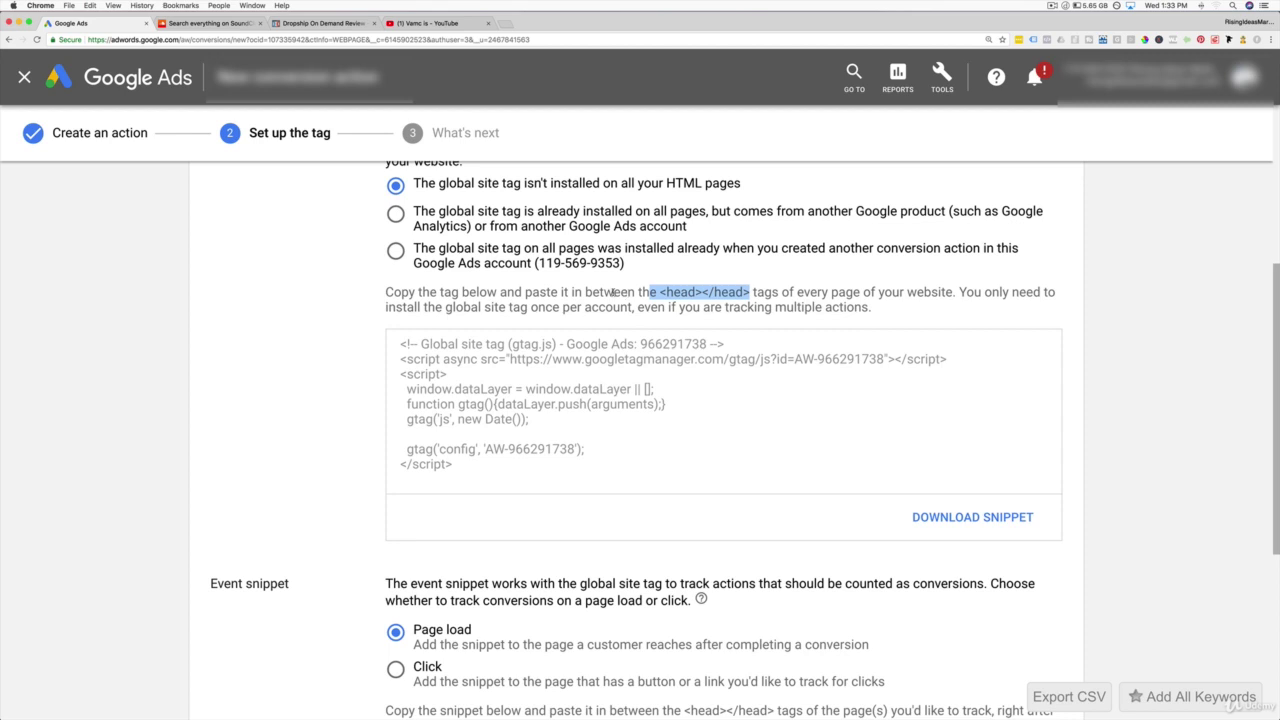
click(706, 294)
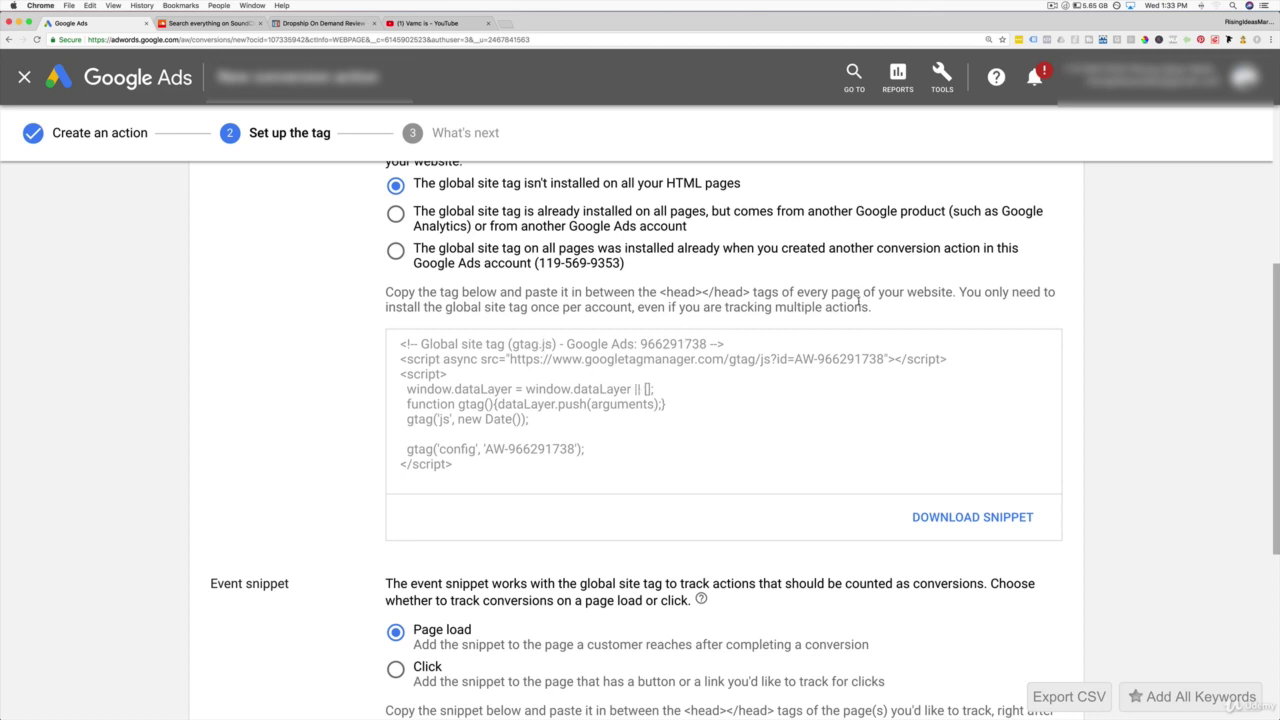
drag(551, 465, 381, 346)
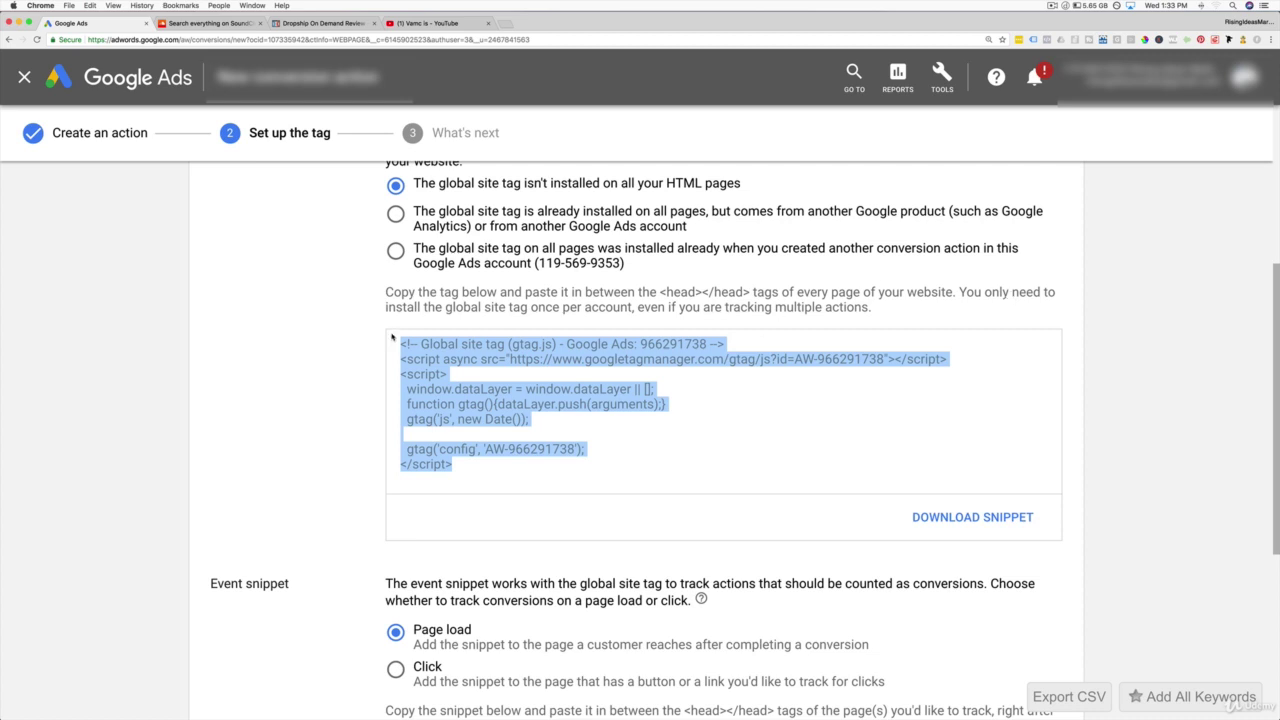
drag(390, 176, 872, 308)
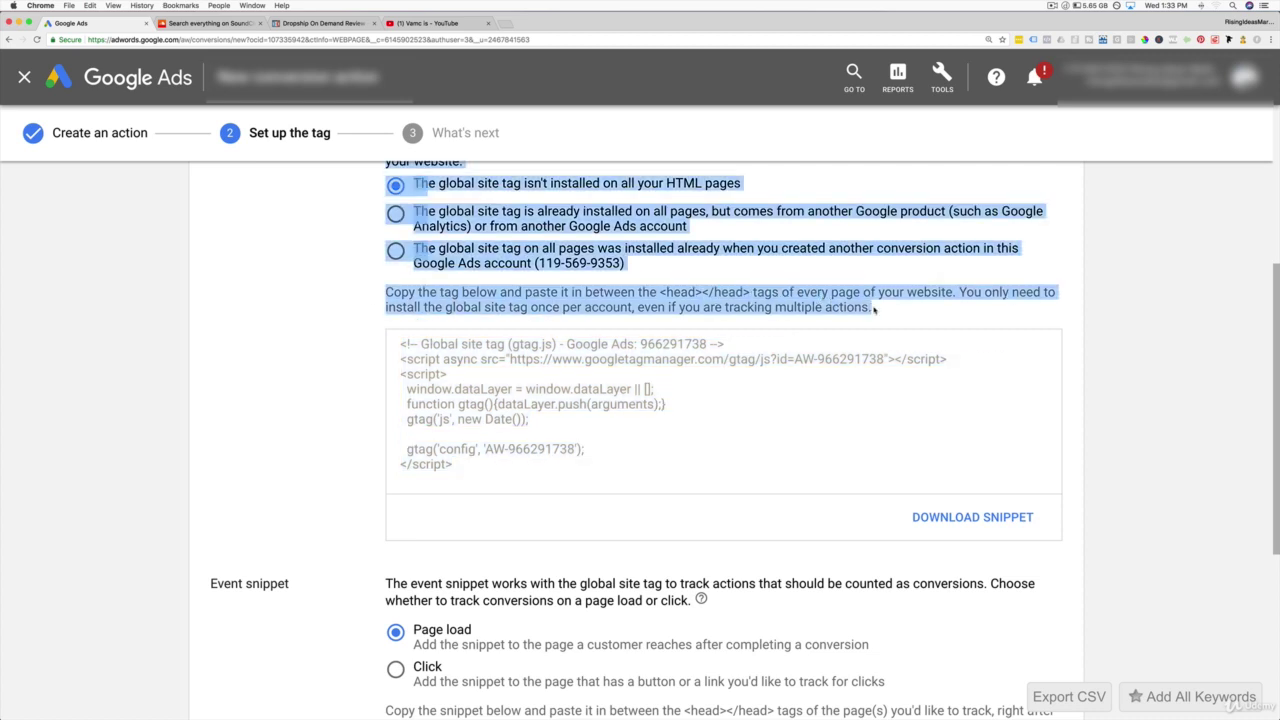
click(198, 417)
Compare the event snippet's Click and Page load tracking options, ending with Page load selected
scroll(198, 417, down, 5)
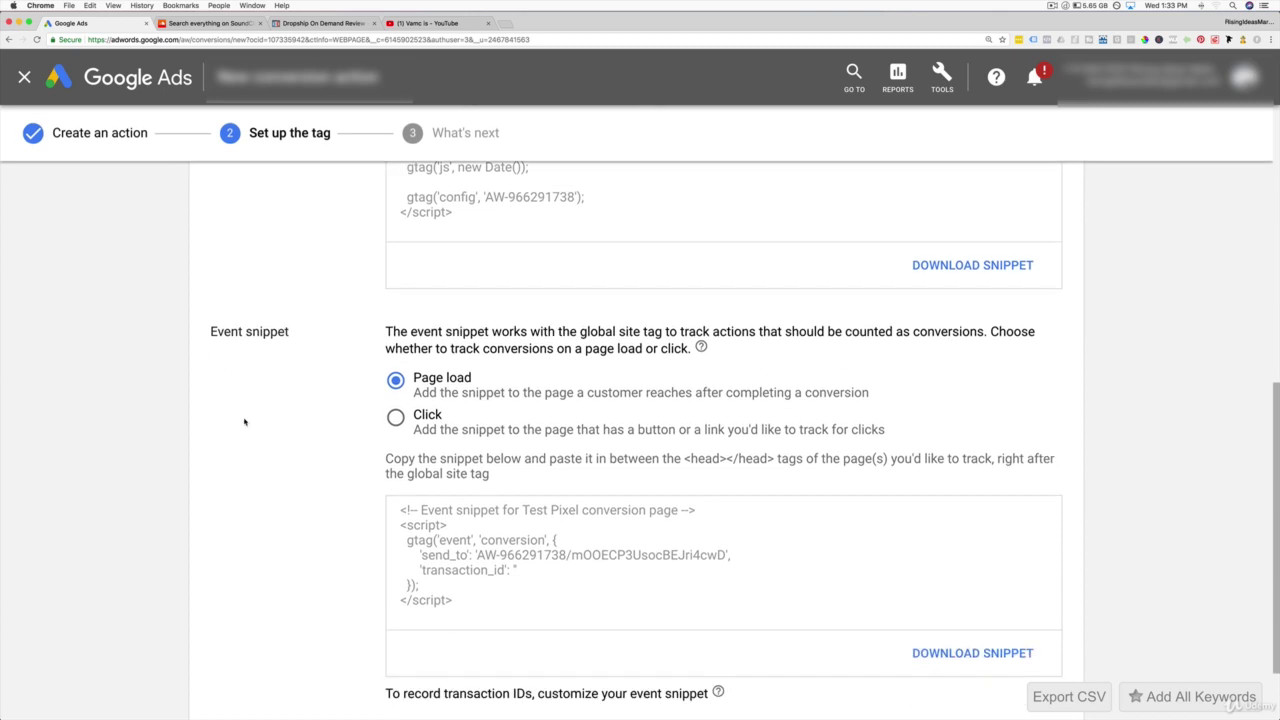
scroll(325, 399, down, 1)
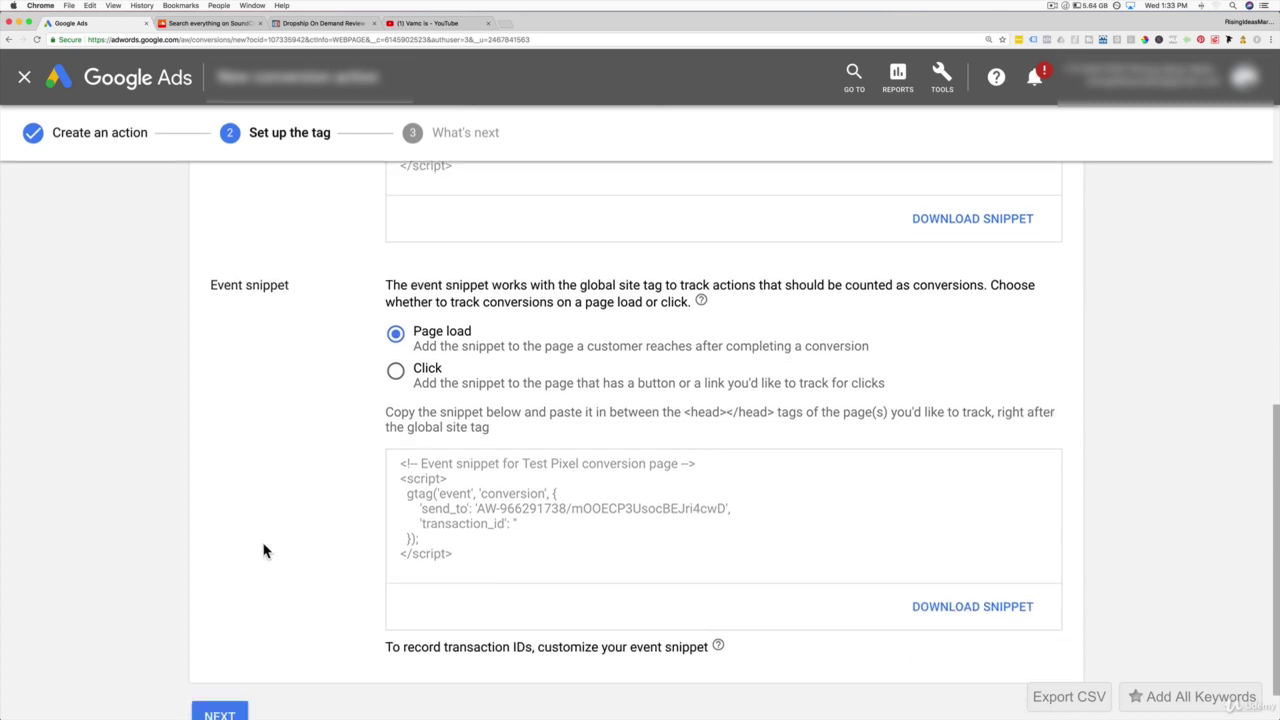
click(395, 370)
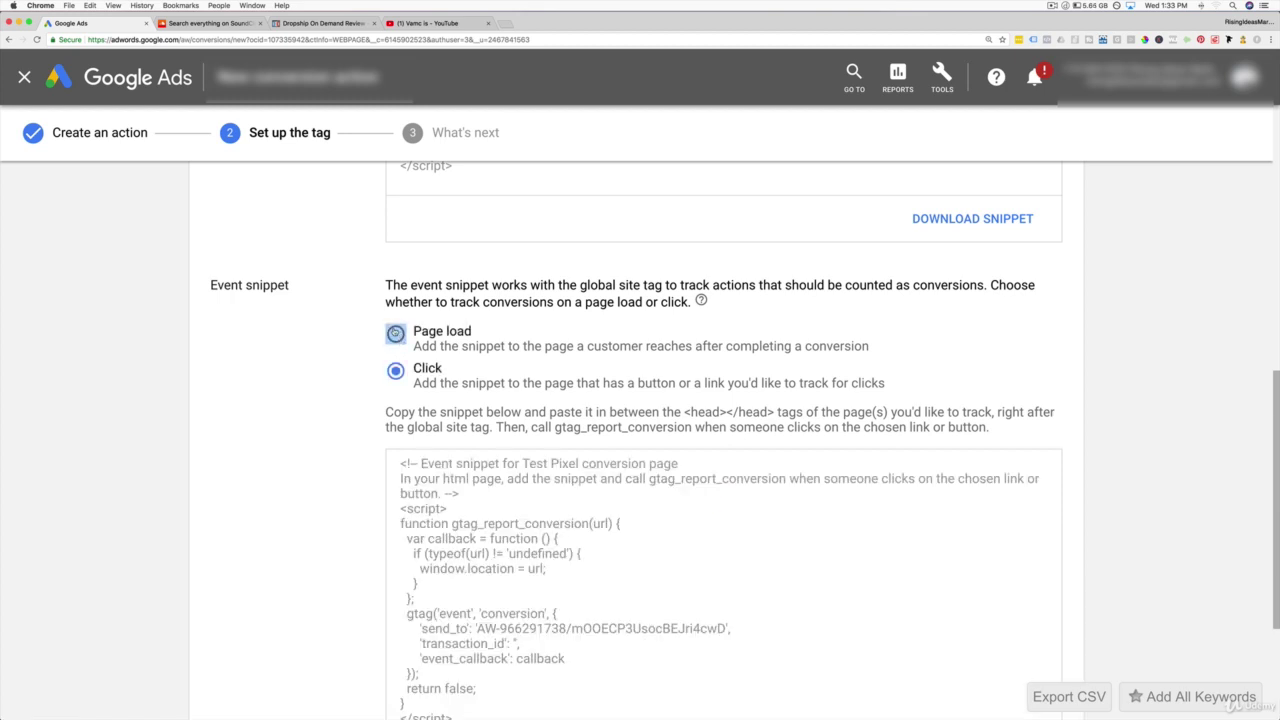
click(394, 344)
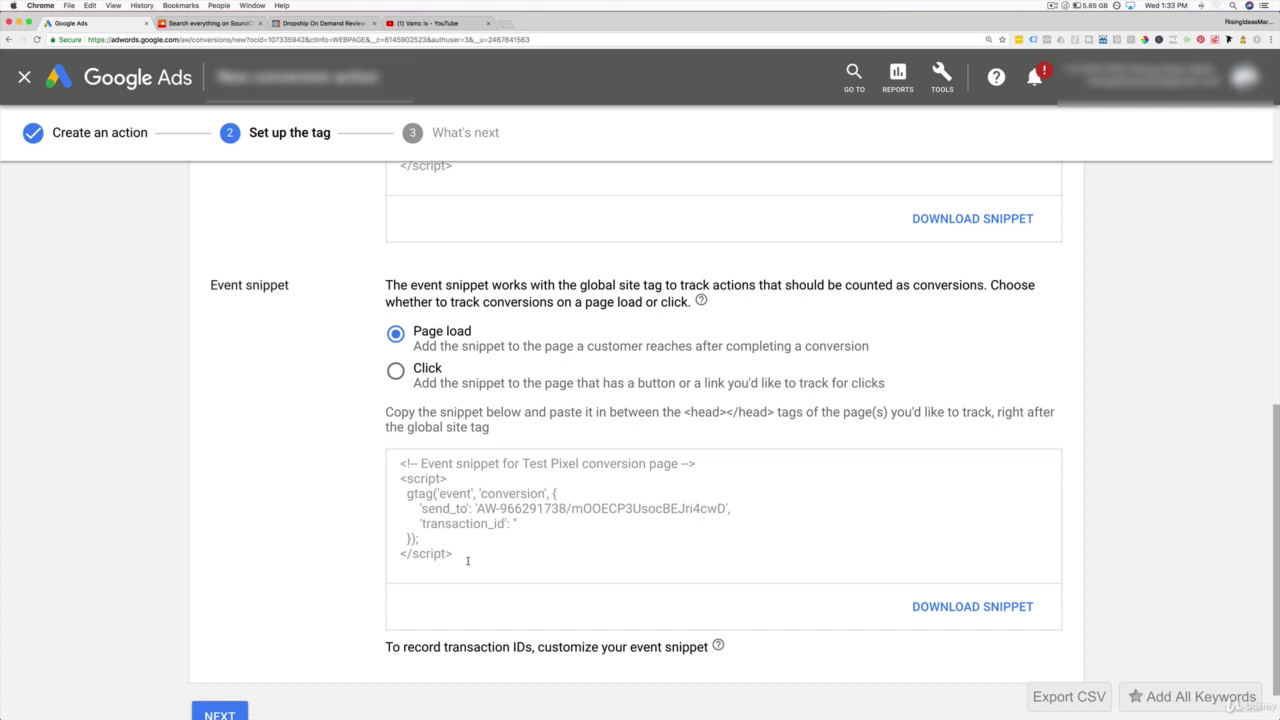
Highlight the page-load event snippet code for Test Pixel and read where it has to be pasted
drag(467, 561, 396, 463)
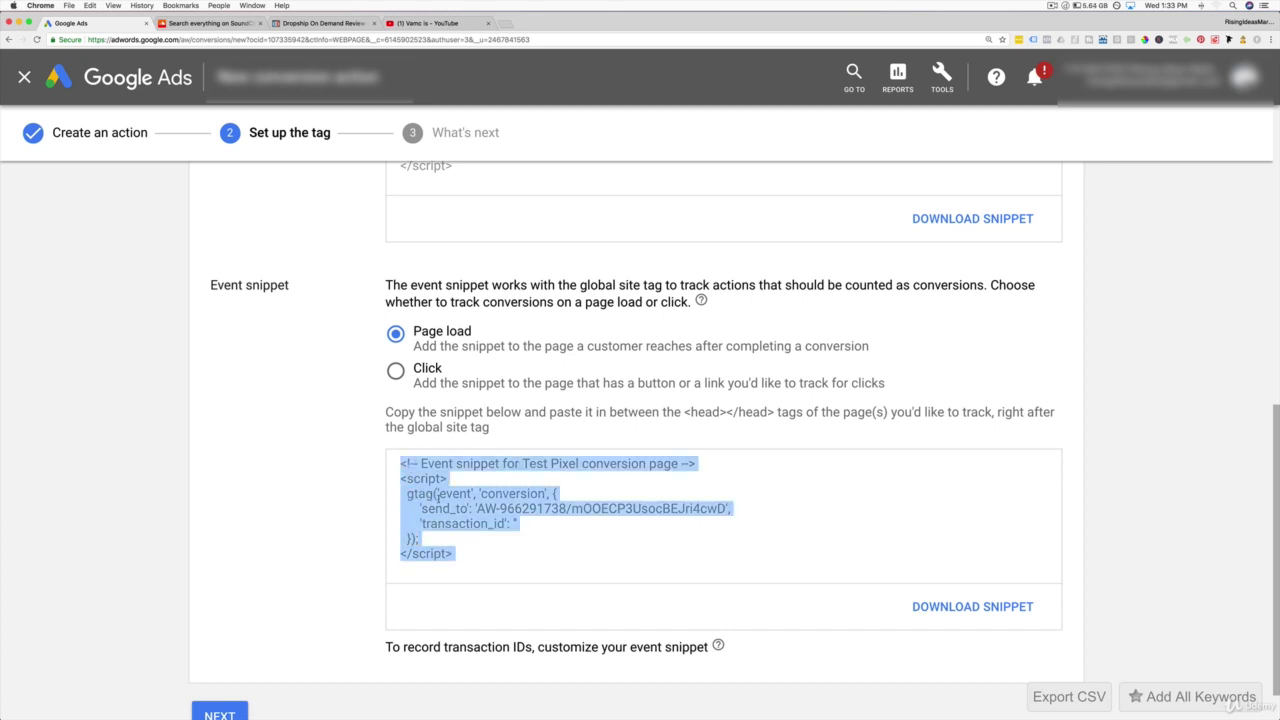
drag(659, 412, 790, 412)
click(785, 424)
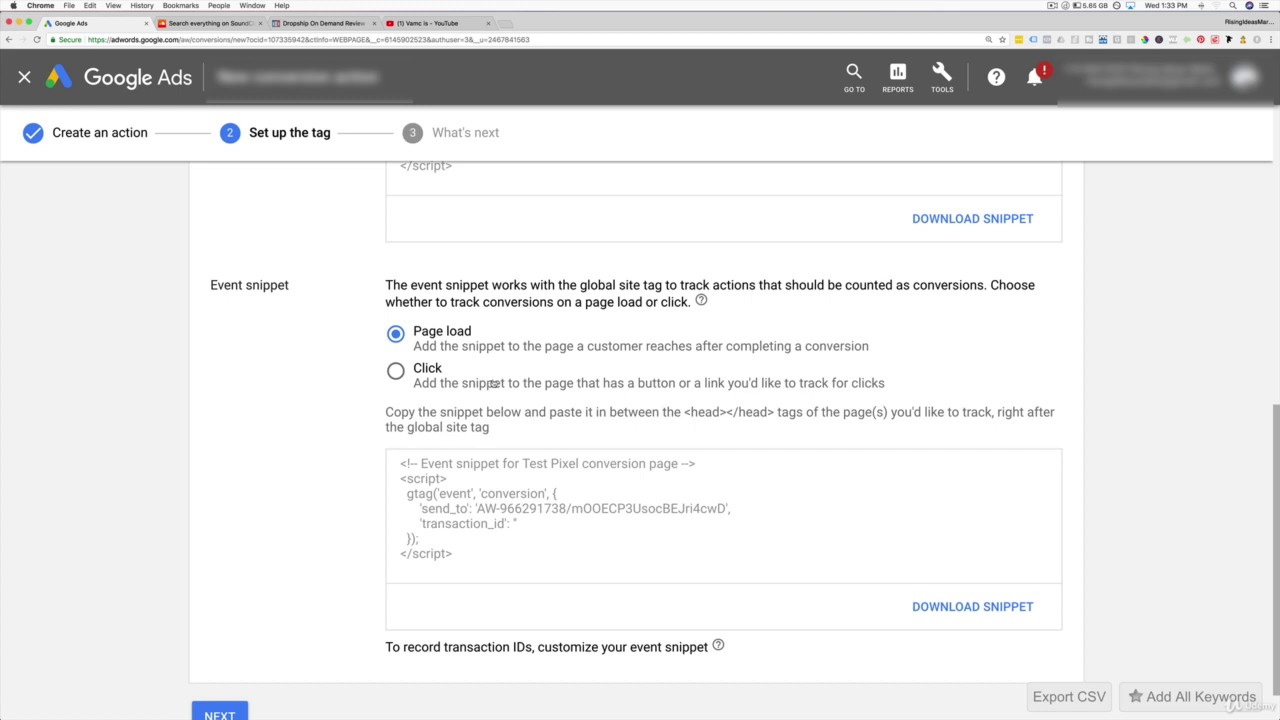
scroll(493, 383, up, 5)
scroll(470, 450, down, 5)
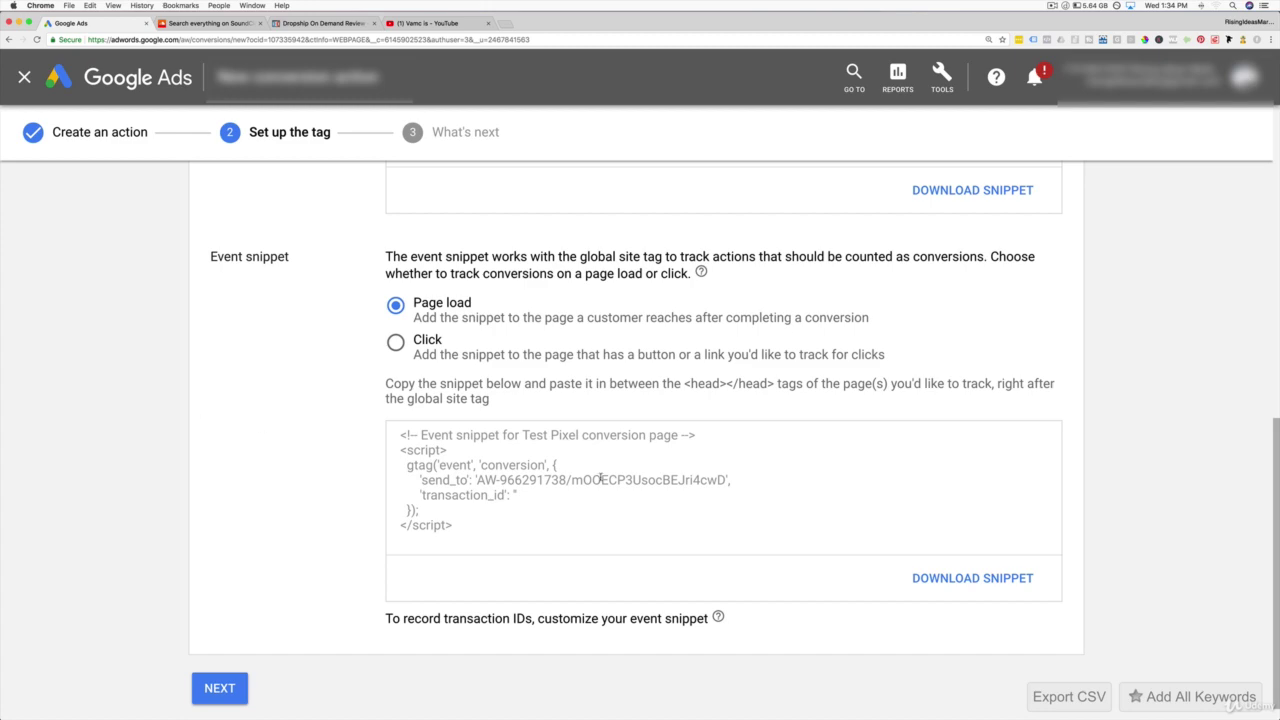
drag(539, 511, 391, 428)
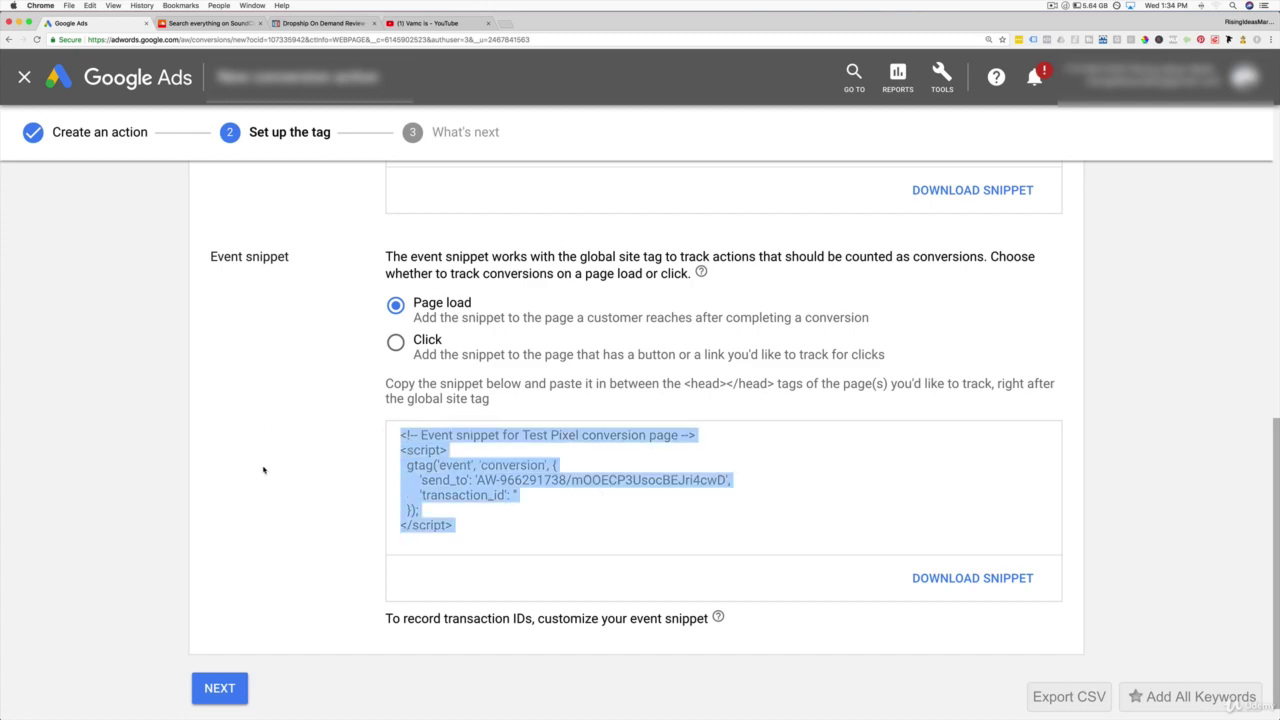
click(309, 464)
Switch the tag setup to emailing the tag and look through its tracking method and webmaster email options
scroll(309, 434, up, 10)
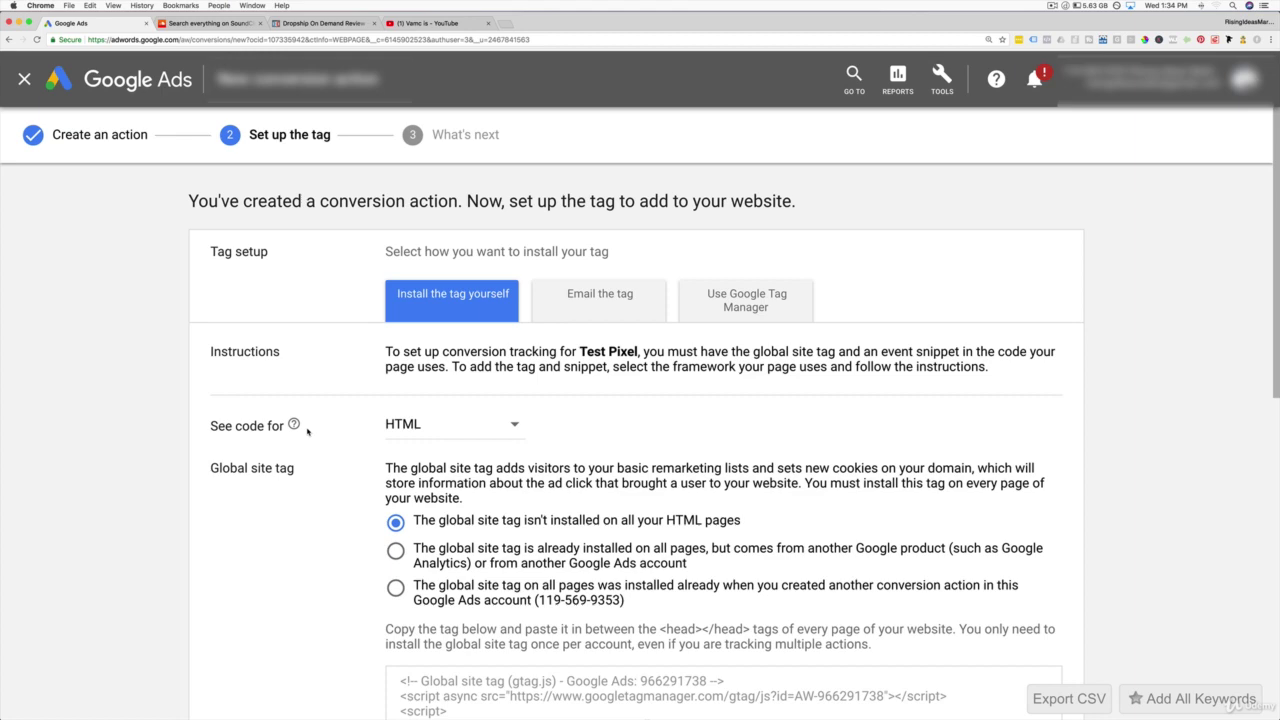
click(628, 300)
scroll(460, 406, down, 4)
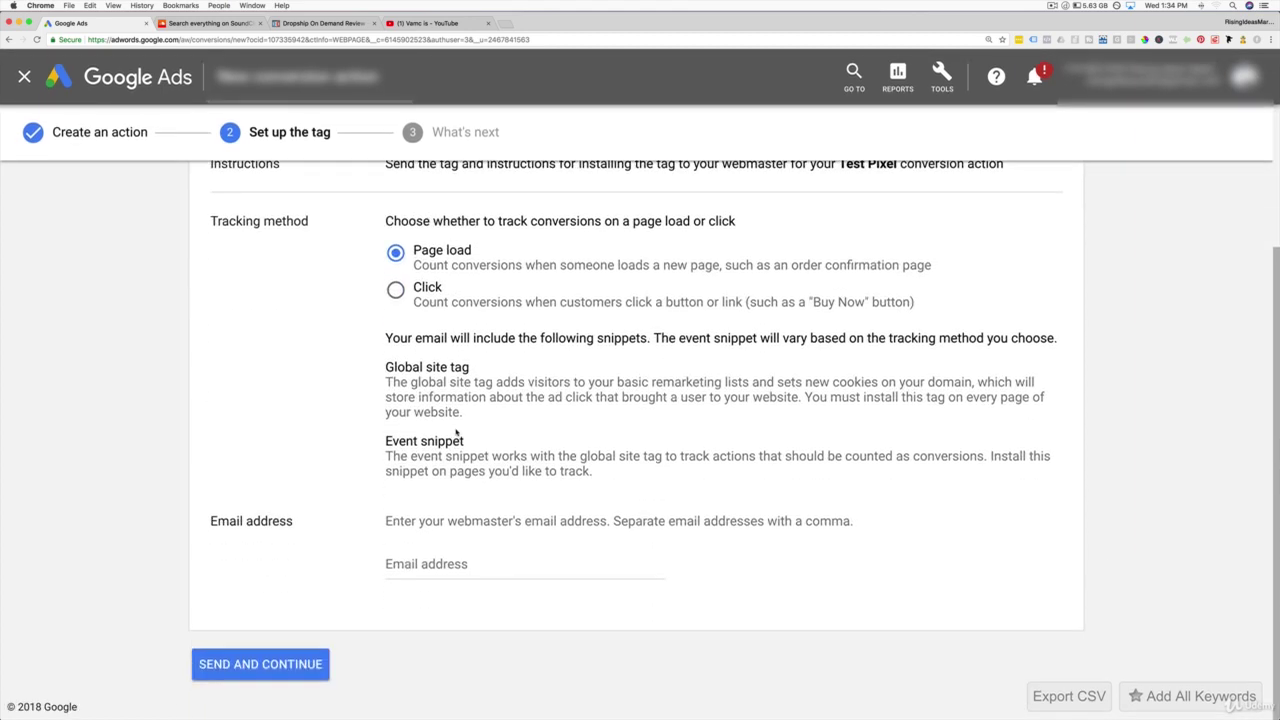
scroll(342, 432, up, 4)
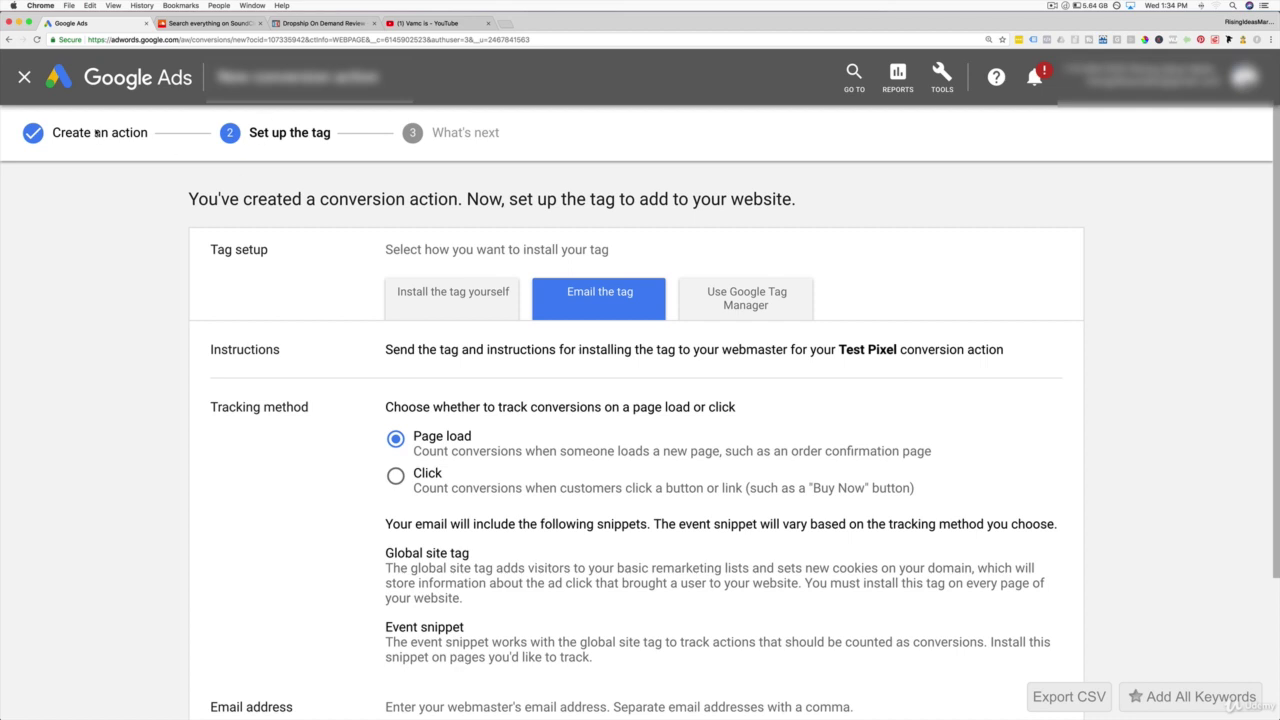
Go to the list of conversion actions and remove the Test and Test Pixel actions
click(940, 75)
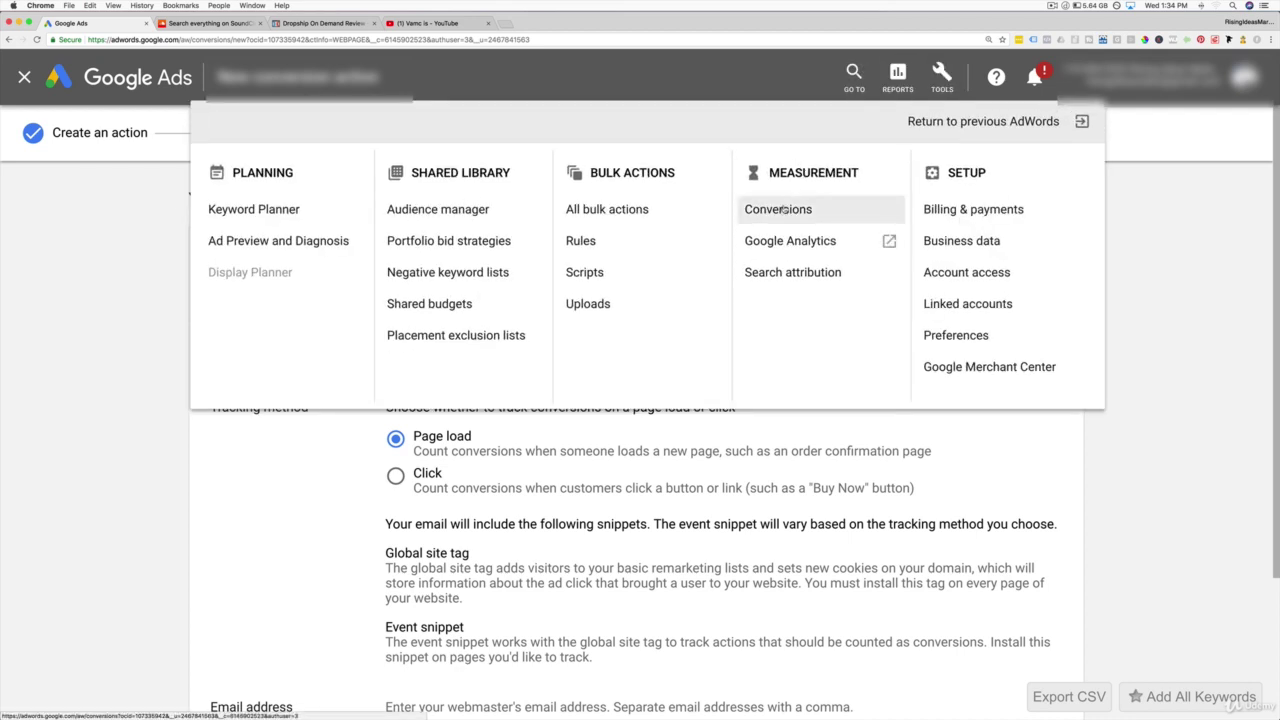
click(783, 209)
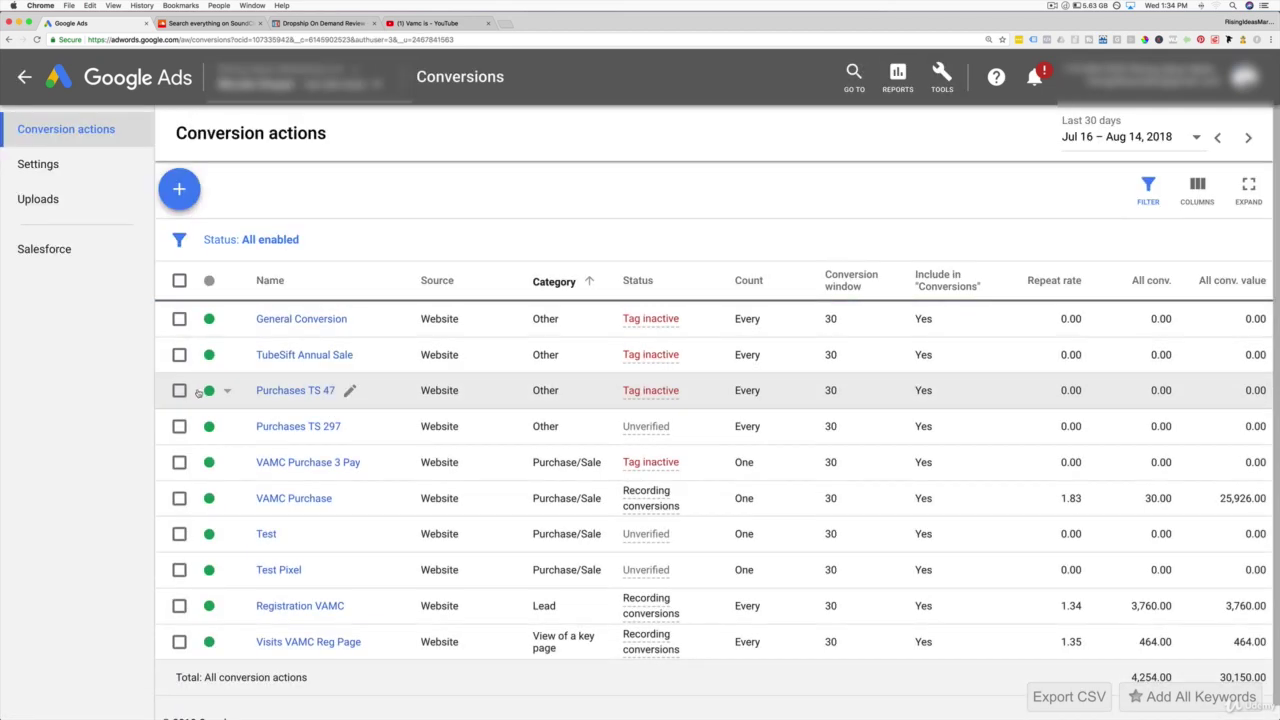
scroll(198, 392, down, 1)
click(179, 519)
click(179, 554)
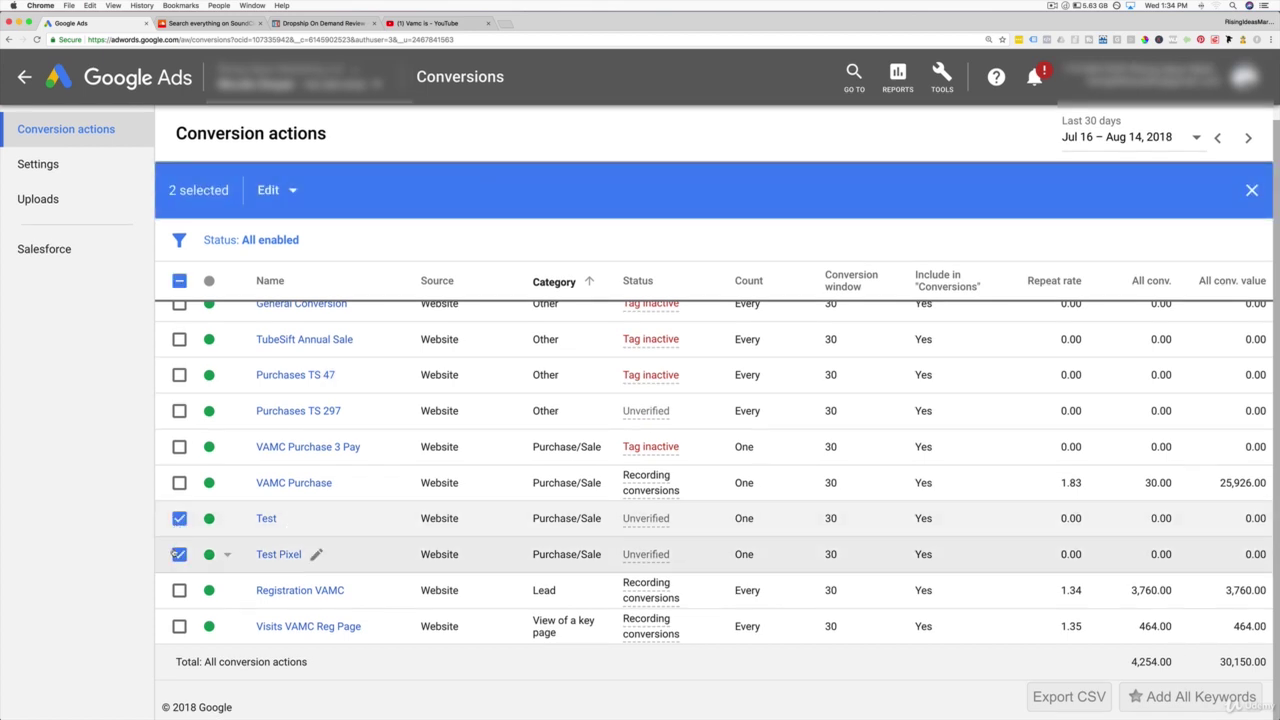
click(277, 190)
click(275, 266)
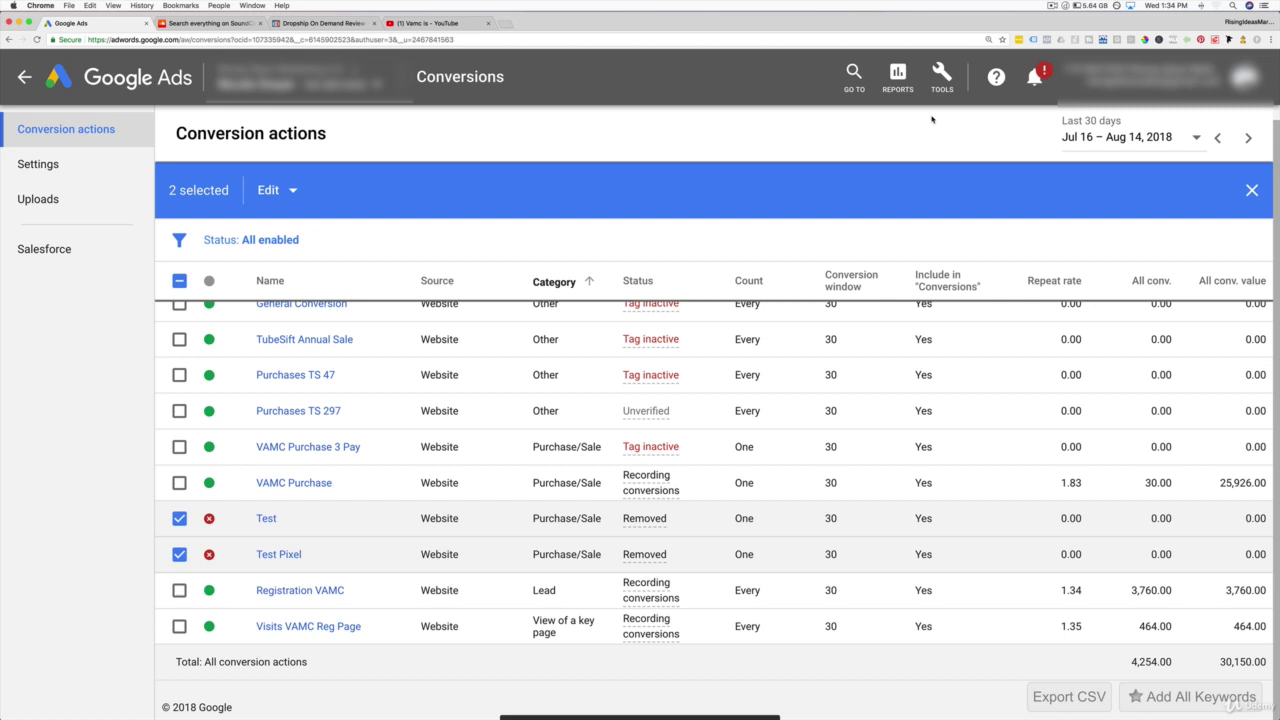
Go to the audience sources in Audience manager and view the details of the Google Ads tag
click(943, 74)
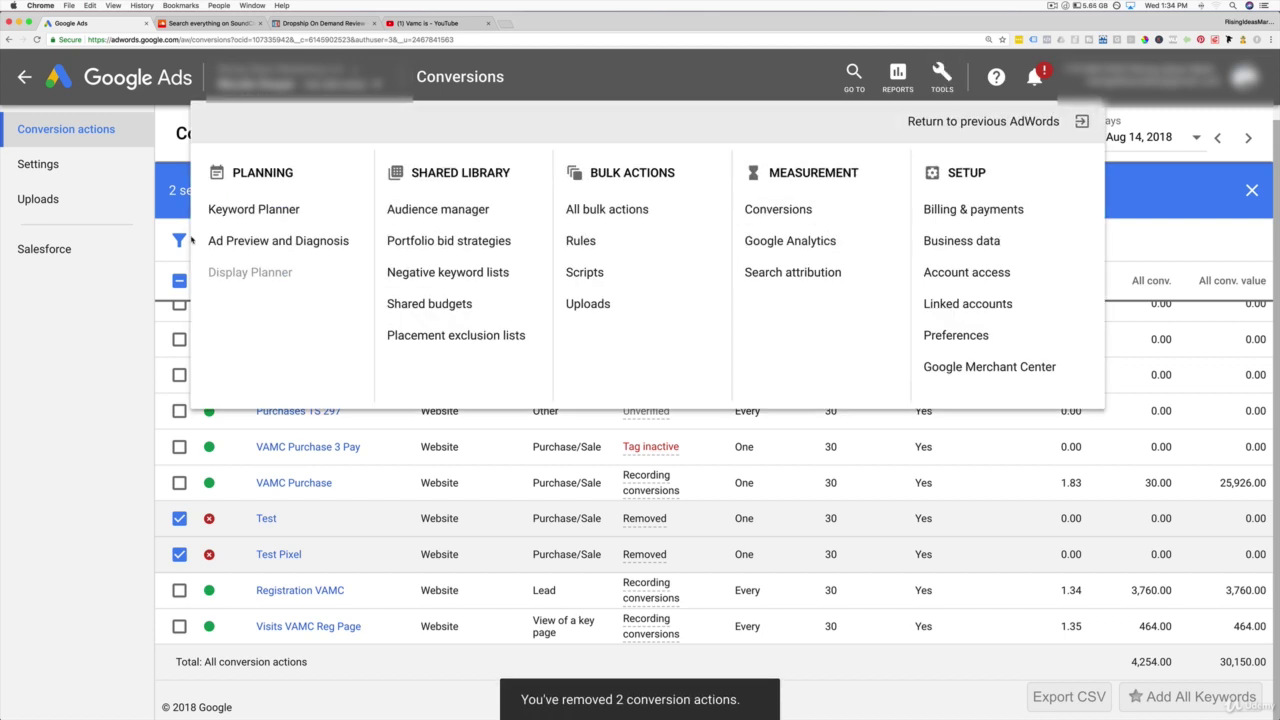
click(422, 212)
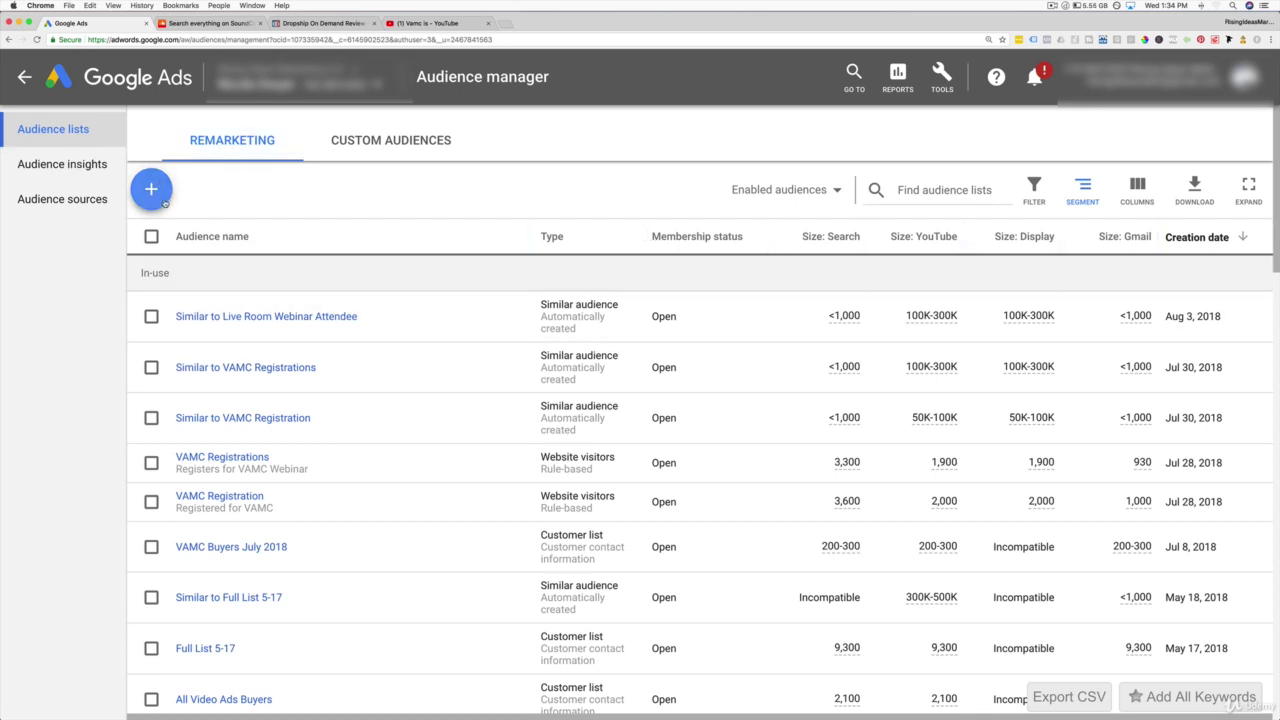
click(81, 206)
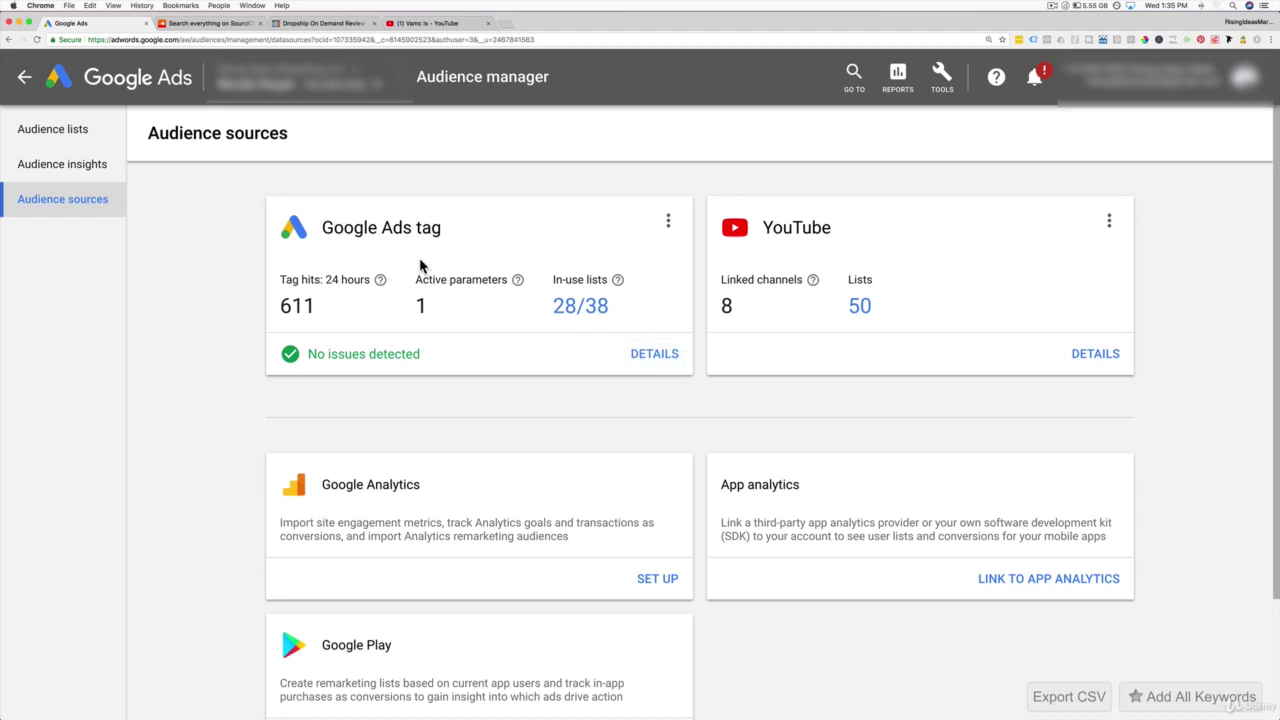
click(655, 354)
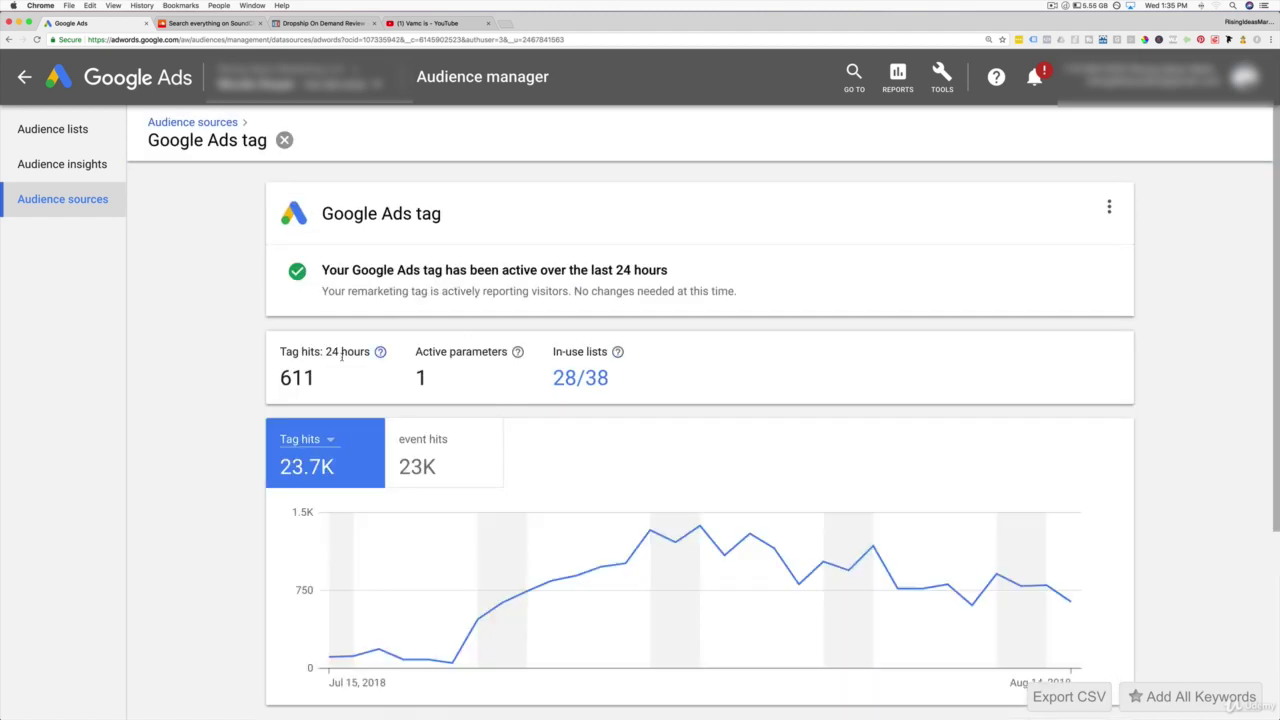
Expand the Google Ads tag's setup instructions and examine the global site tag code, its placement notes, and the tag's parameters and hits
scroll(342, 356, down, 5)
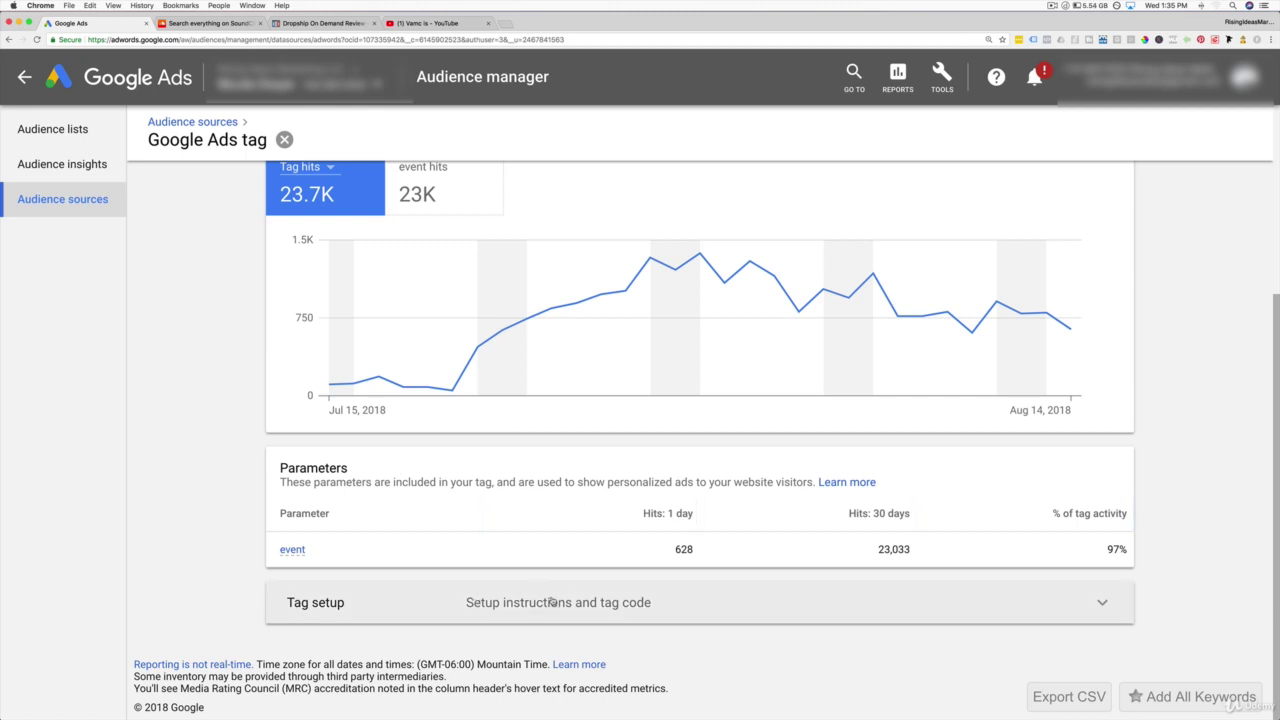
click(553, 602)
scroll(175, 455, down, 1)
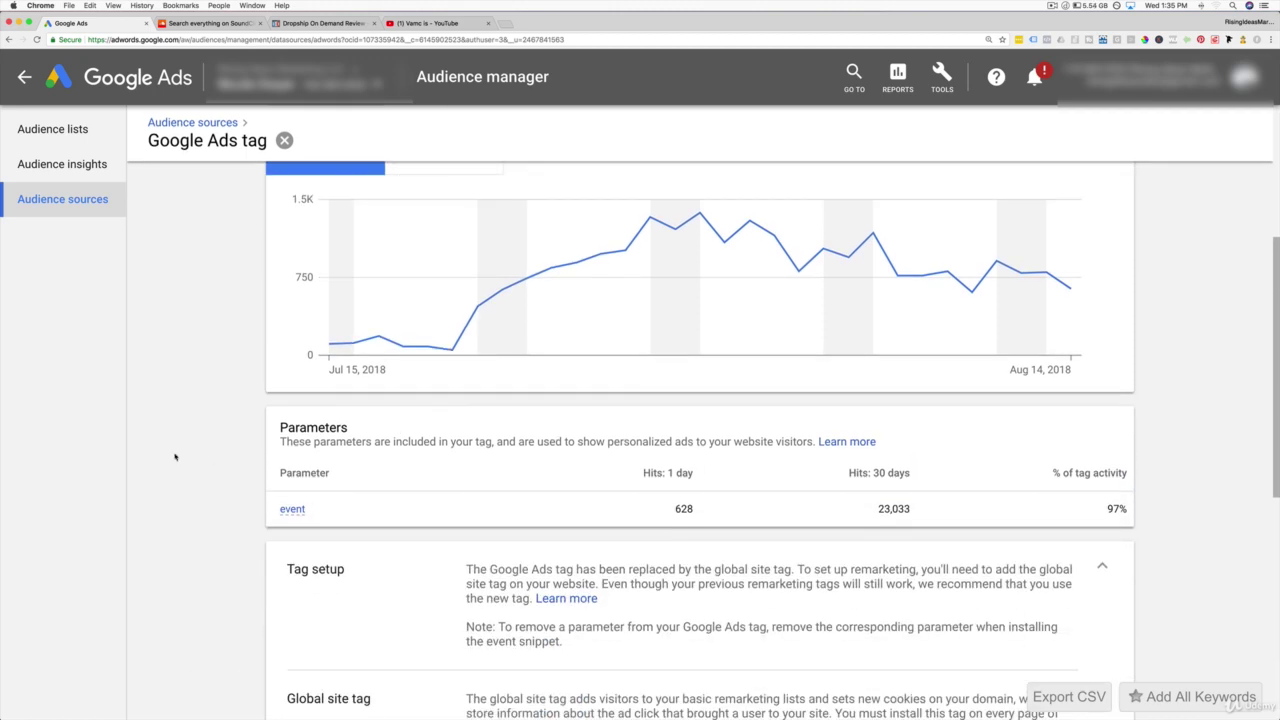
scroll(175, 457, down, 8)
drag(689, 523, 468, 385)
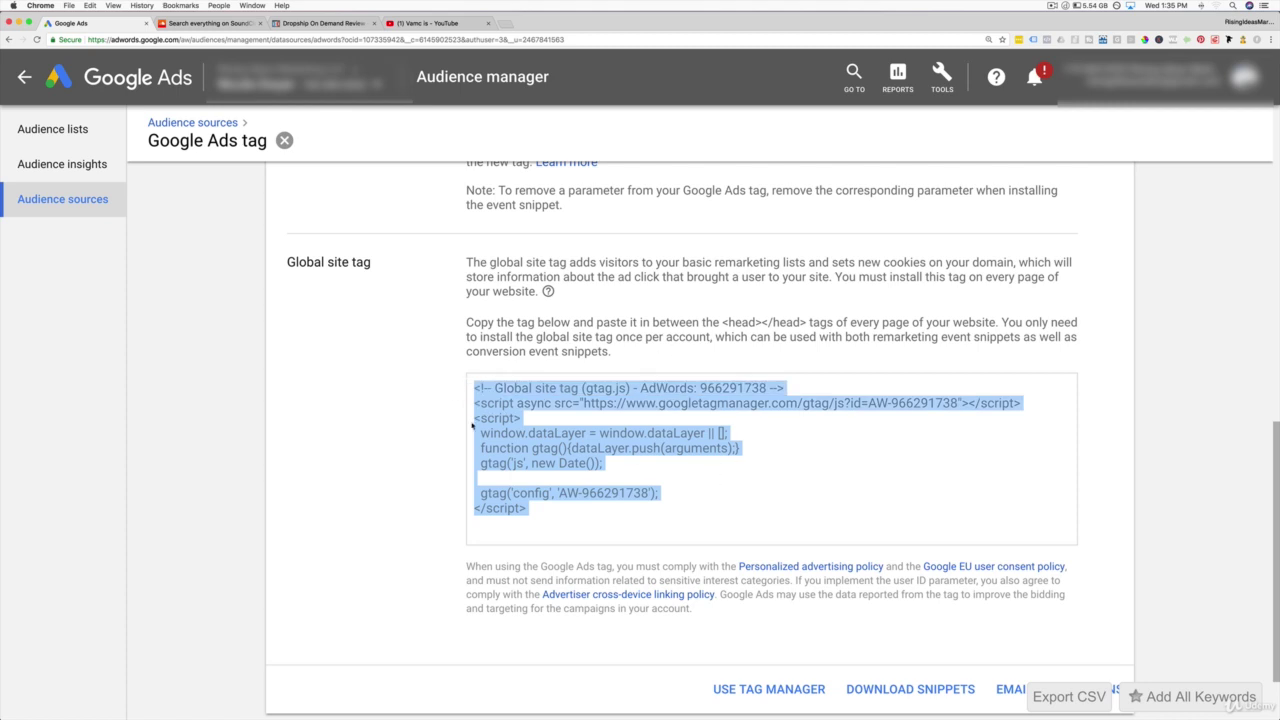
drag(466, 258, 644, 358)
click(644, 358)
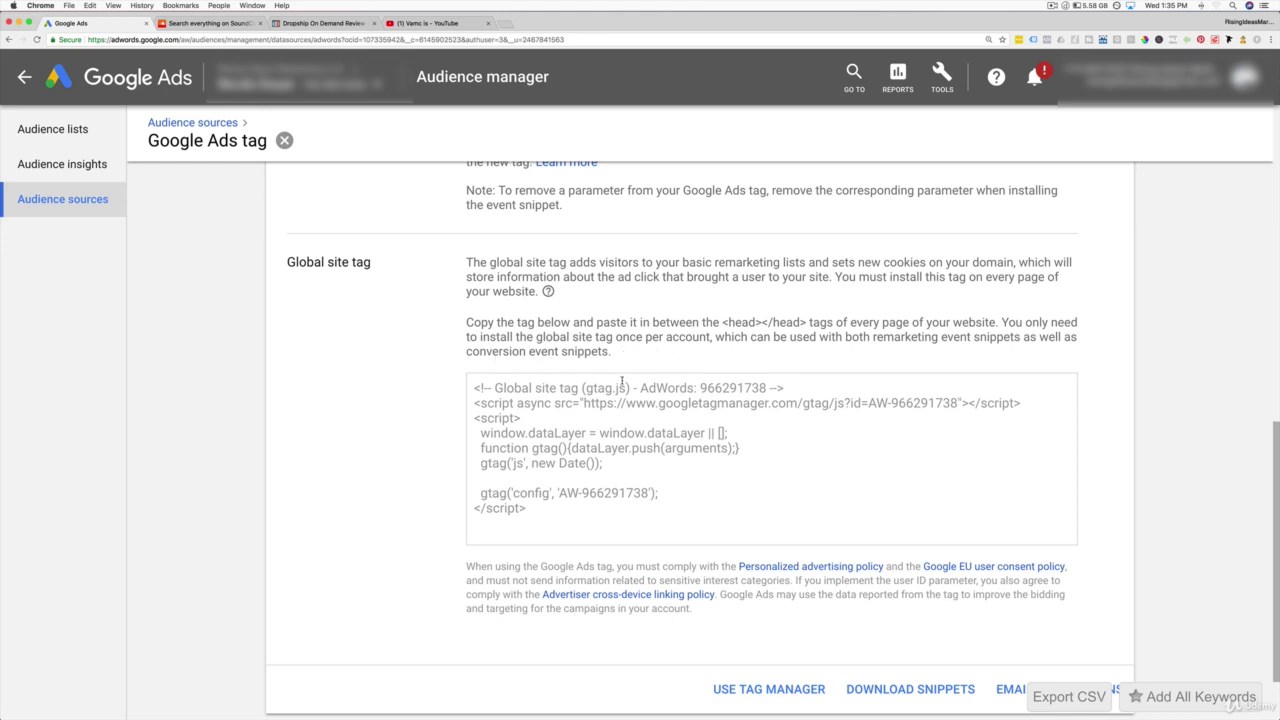
drag(611, 520, 456, 387)
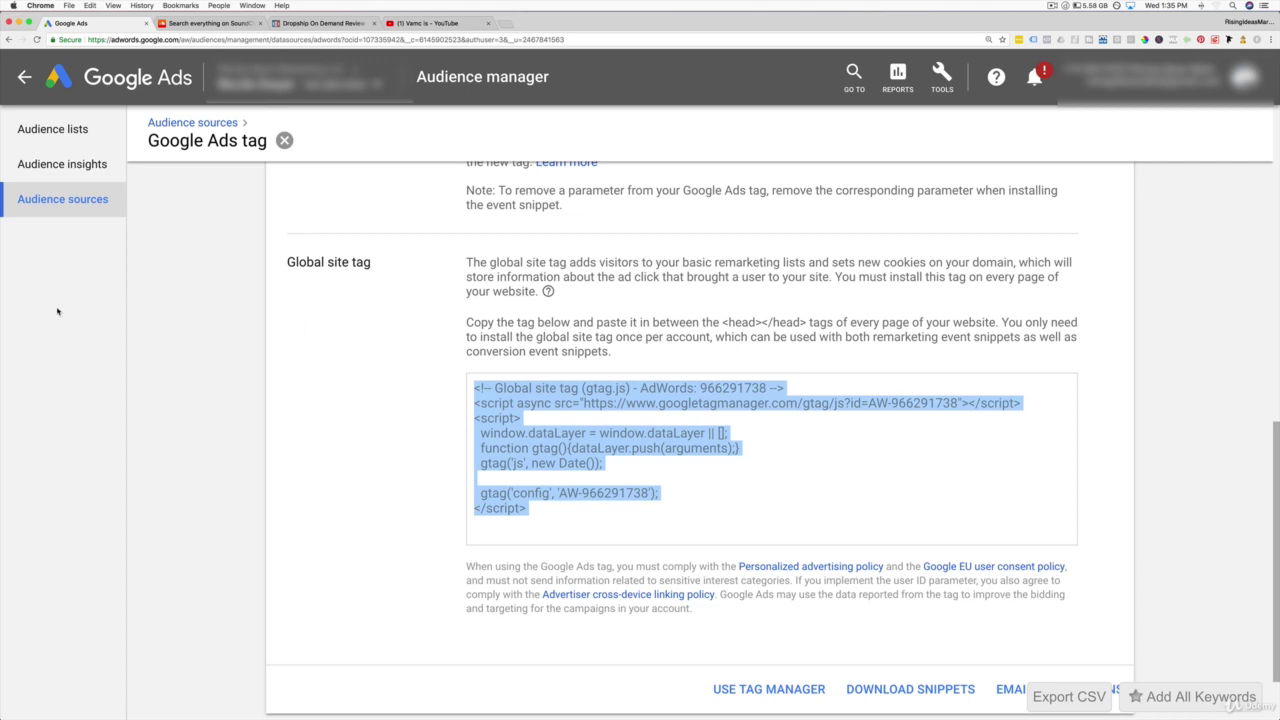
scroll(445, 466, up, 3)
scroll(440, 520, down, 2)
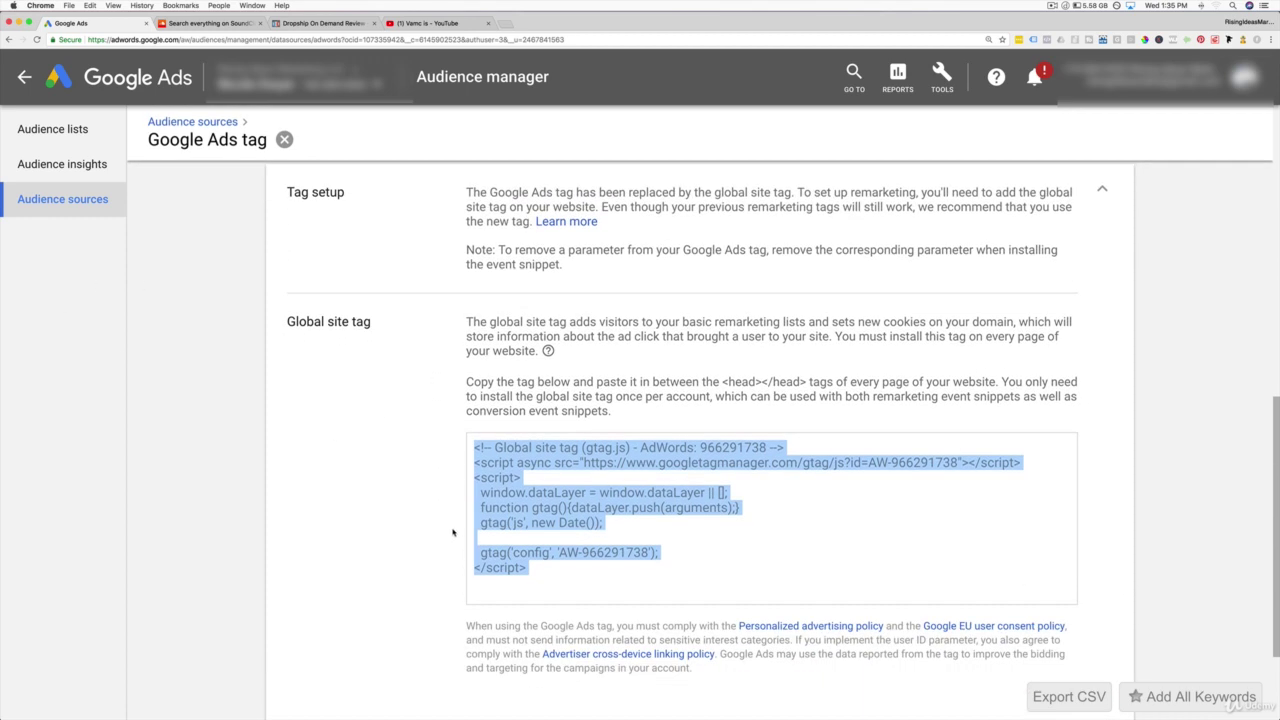
click(670, 576)
scroll(535, 540, up, 4)
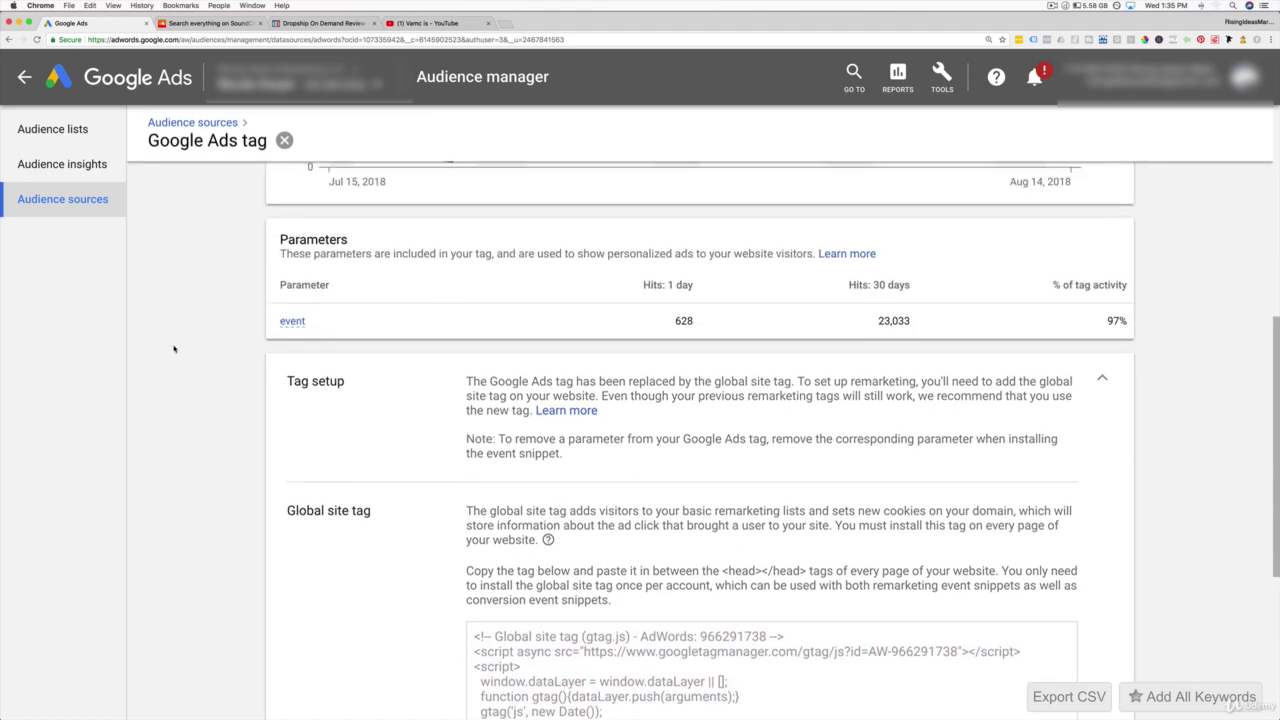
scroll(173, 348, up, 6)
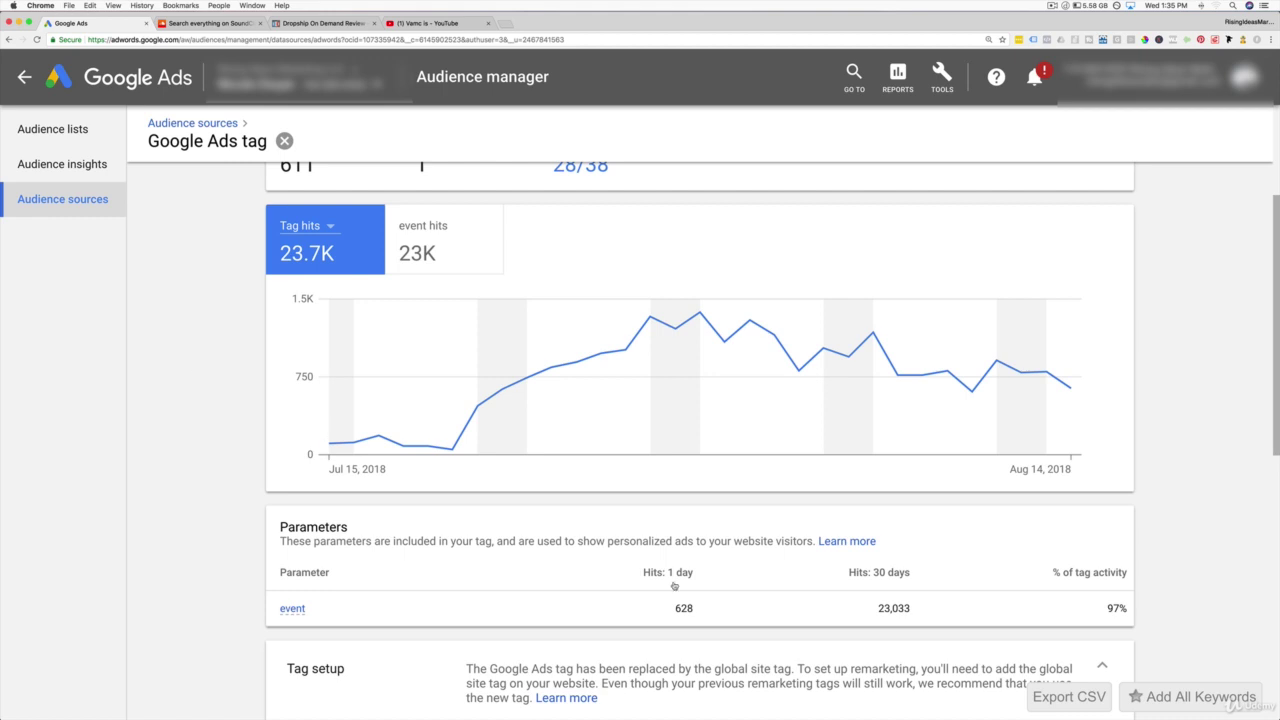
Check the event parameter's hits and share of tag activity in the Google Ads tag details
drag(1130, 610, 864, 609)
click(870, 606)
scroll(134, 346, up, 4)
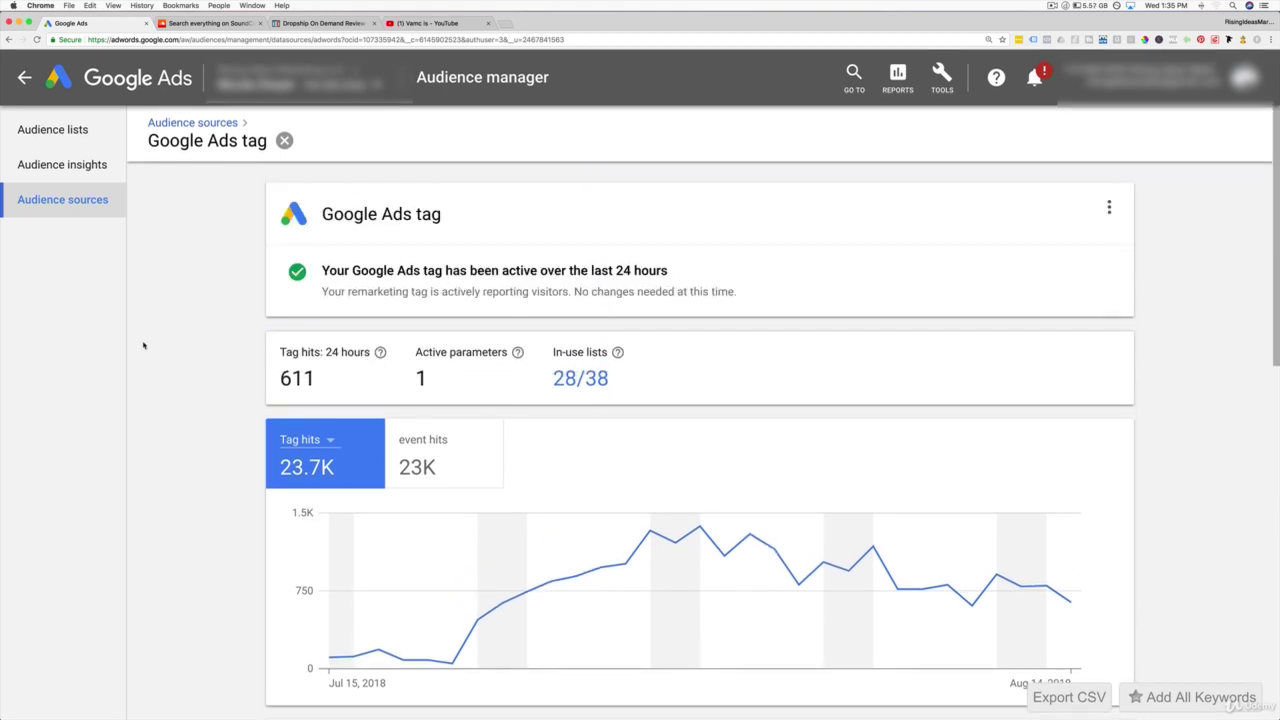
Go to the audience lists, start a new Website visitors remarketing audience and view its list member types
click(76, 134)
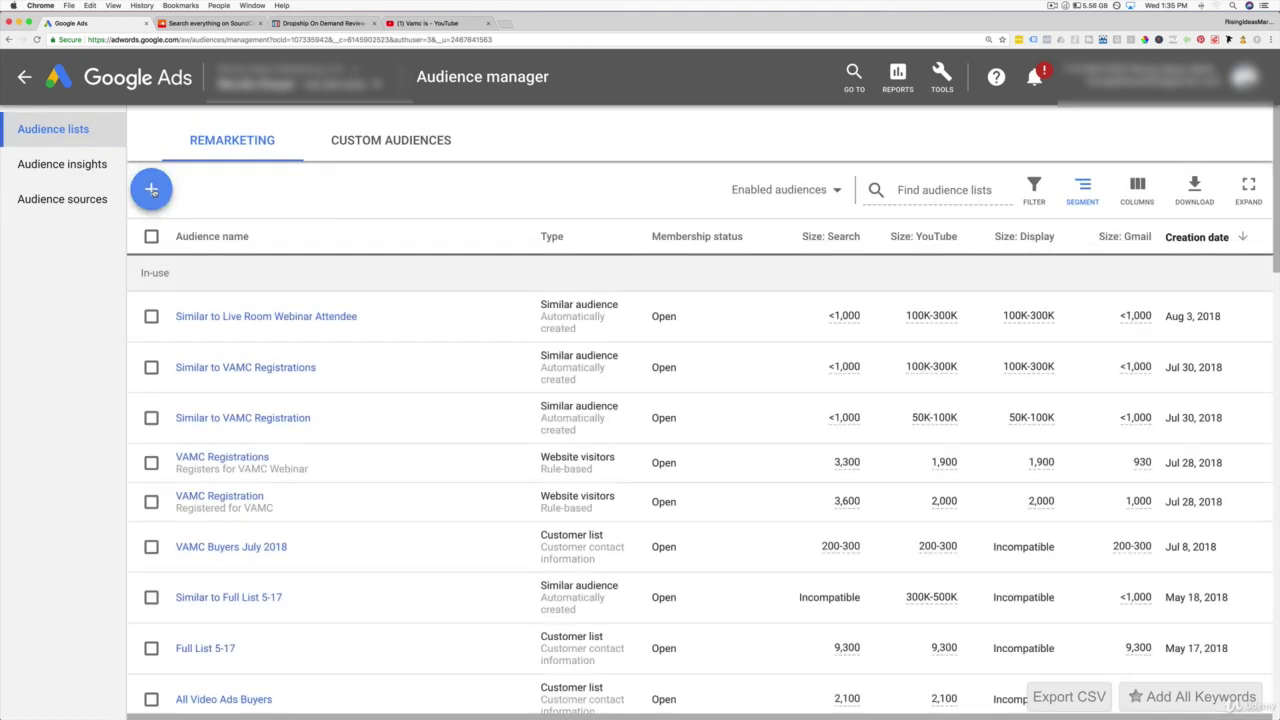
click(152, 190)
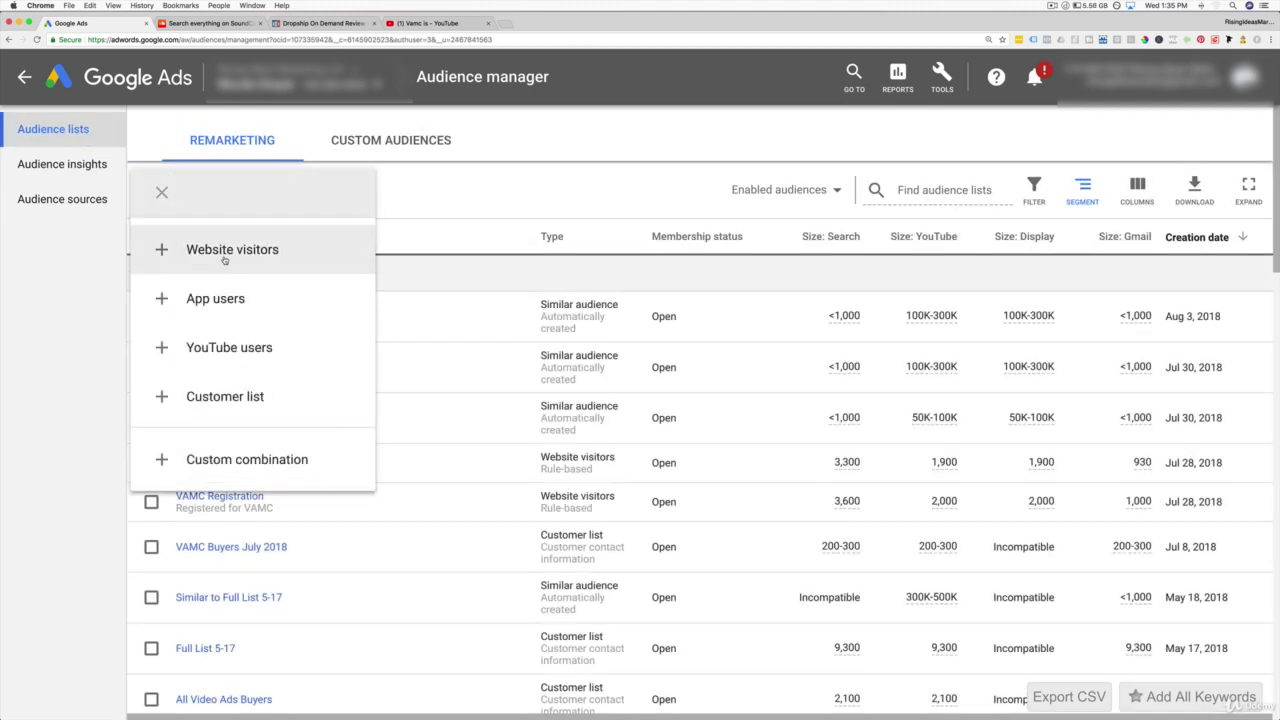
click(230, 252)
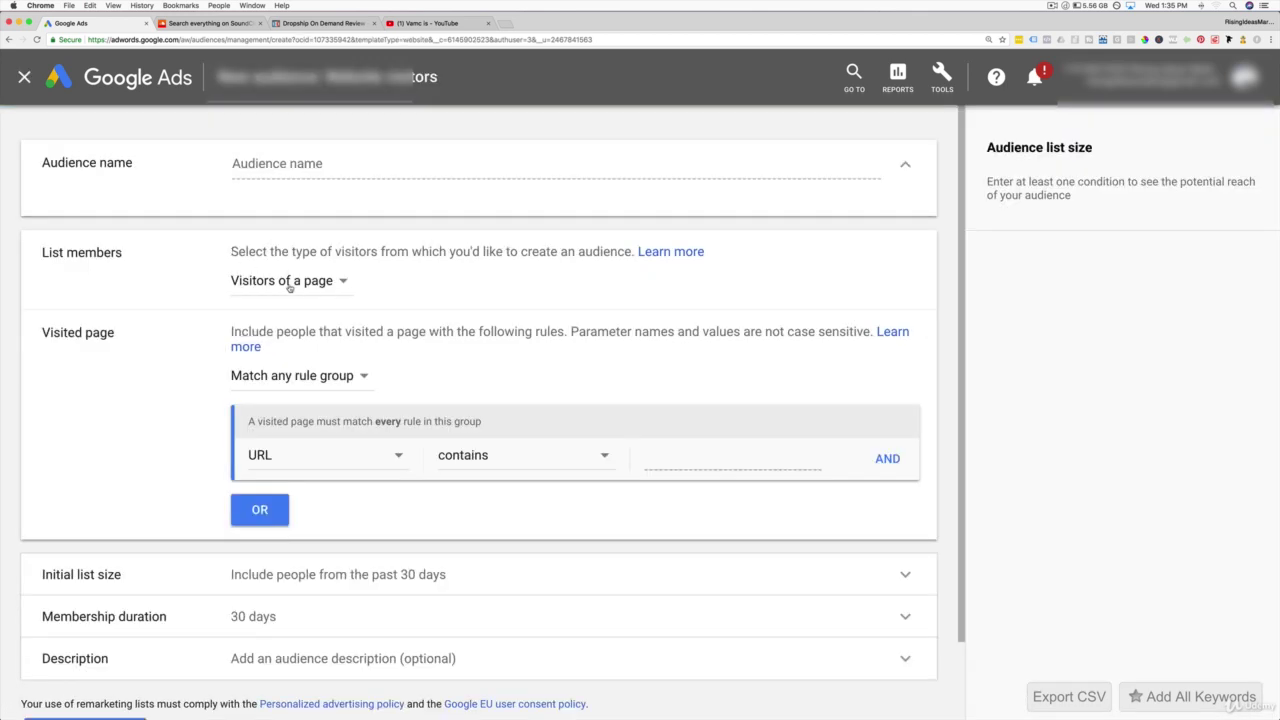
click(293, 285)
click(614, 281)
Set the audience's visited page rule to URL contains vamc-registration
click(685, 457)
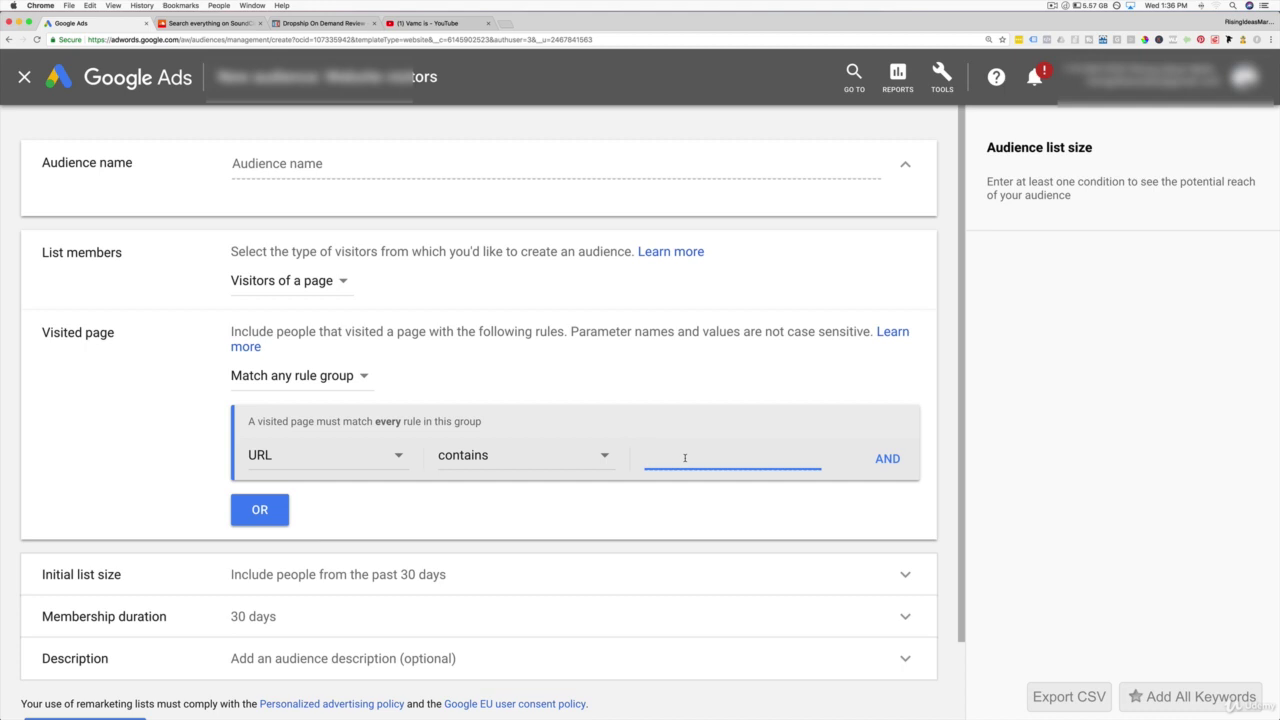
text(vamc-reg)
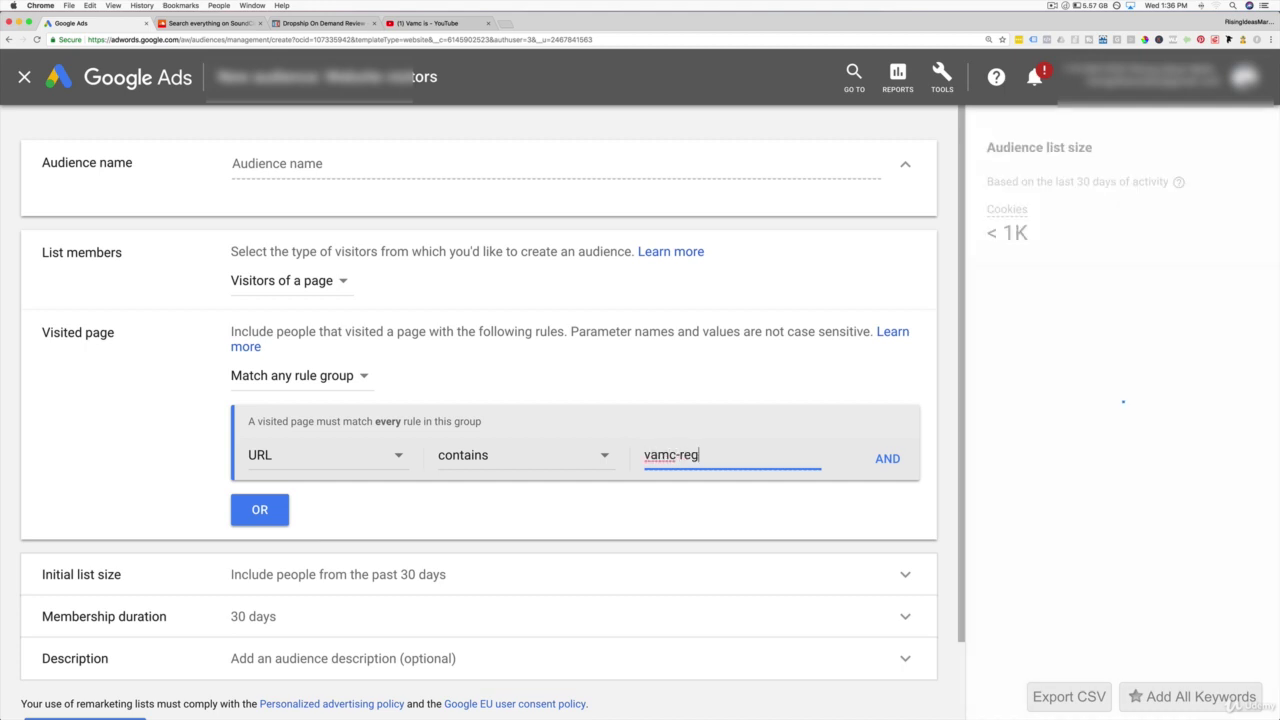
text(istration)
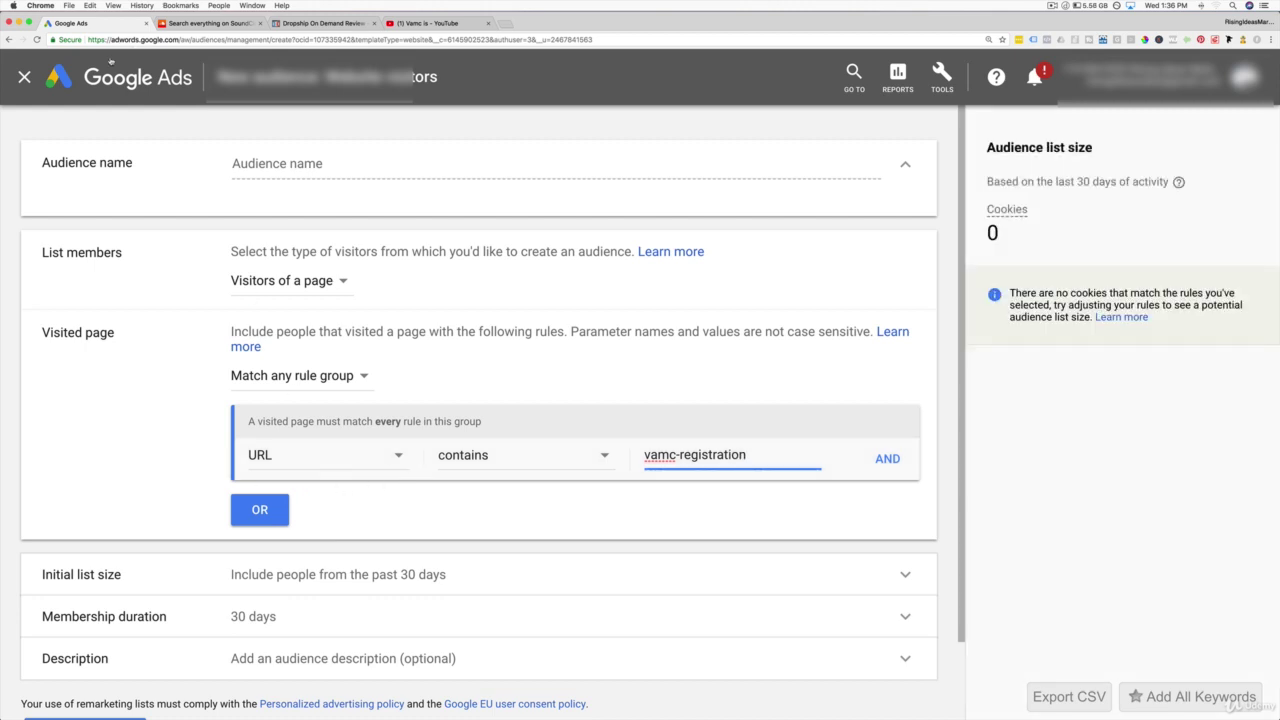
drag(755, 457, 643, 457)
click(738, 519)
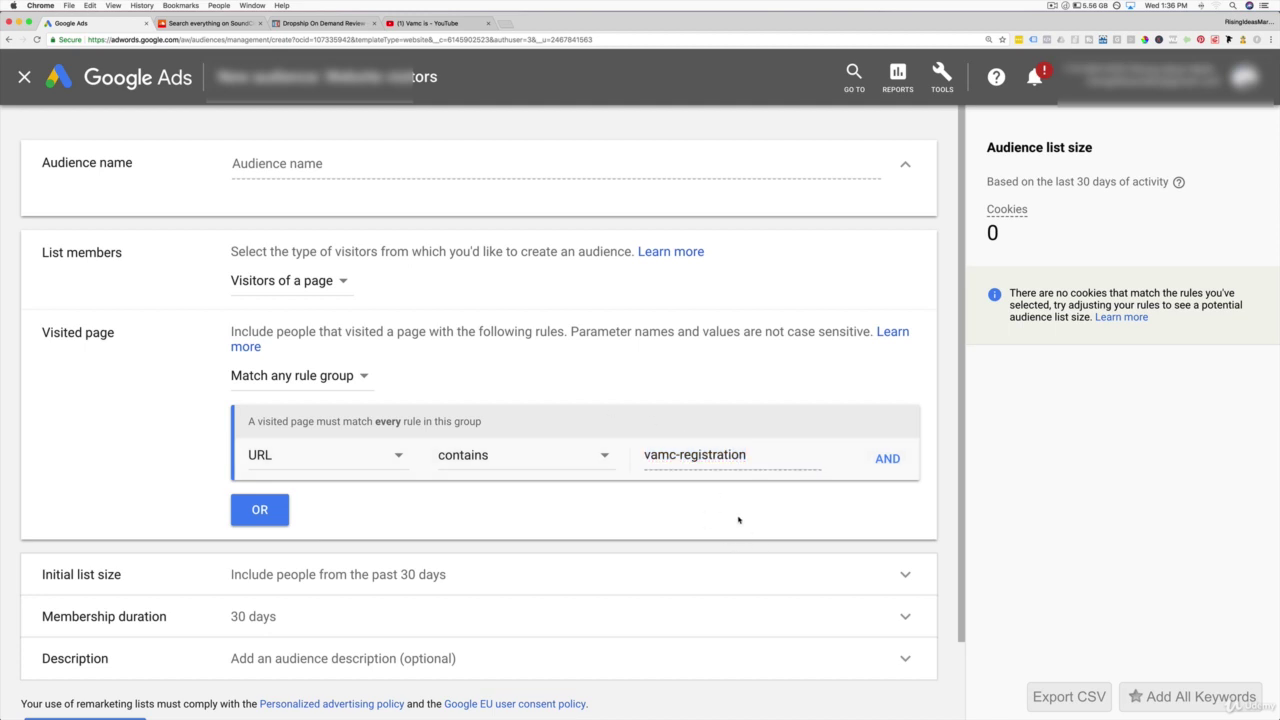
Look through the audience's initial list size, membership duration and description settings, and cancel its creation
scroll(240, 510, down, 2)
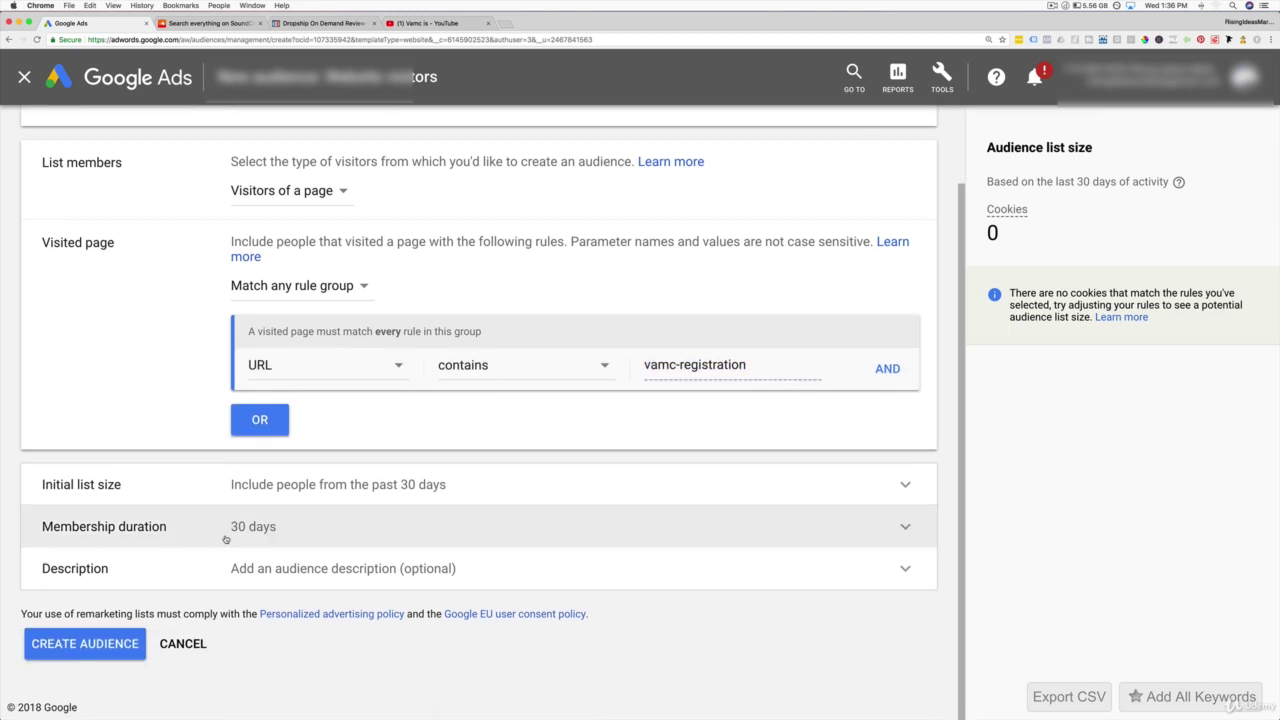
click(302, 487)
click(245, 620)
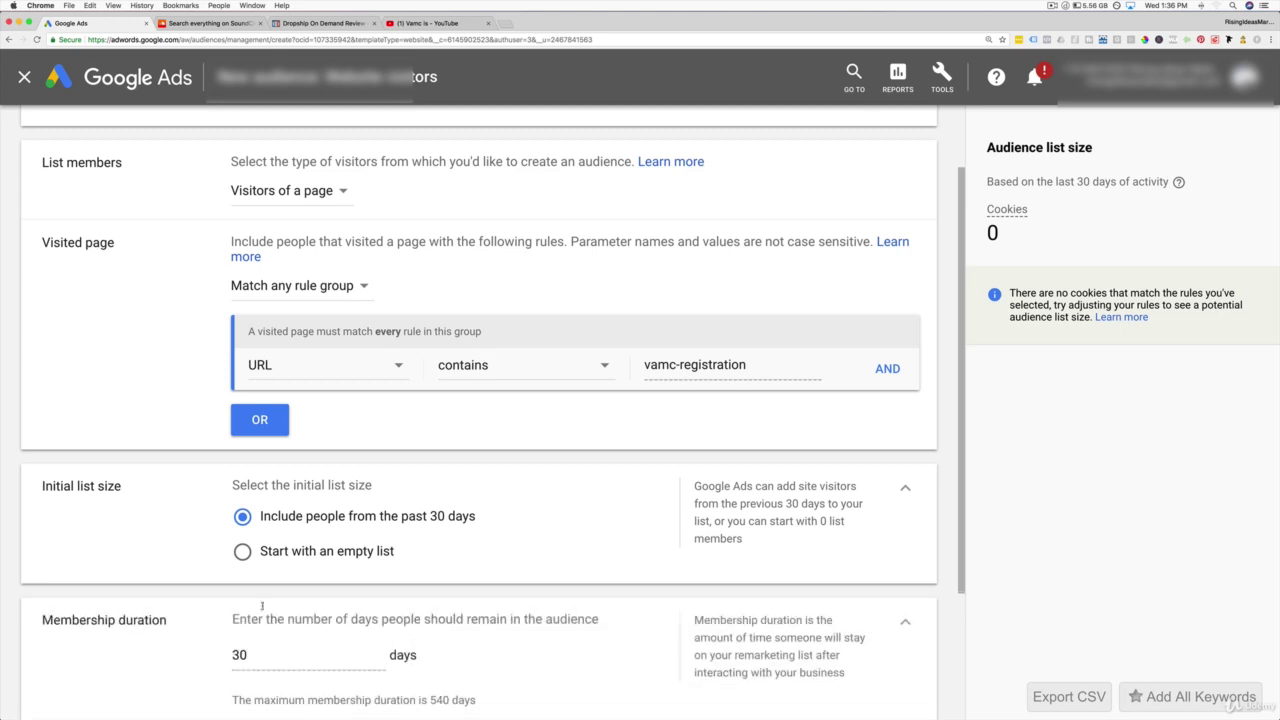
scroll(247, 566, down, 4)
click(242, 450)
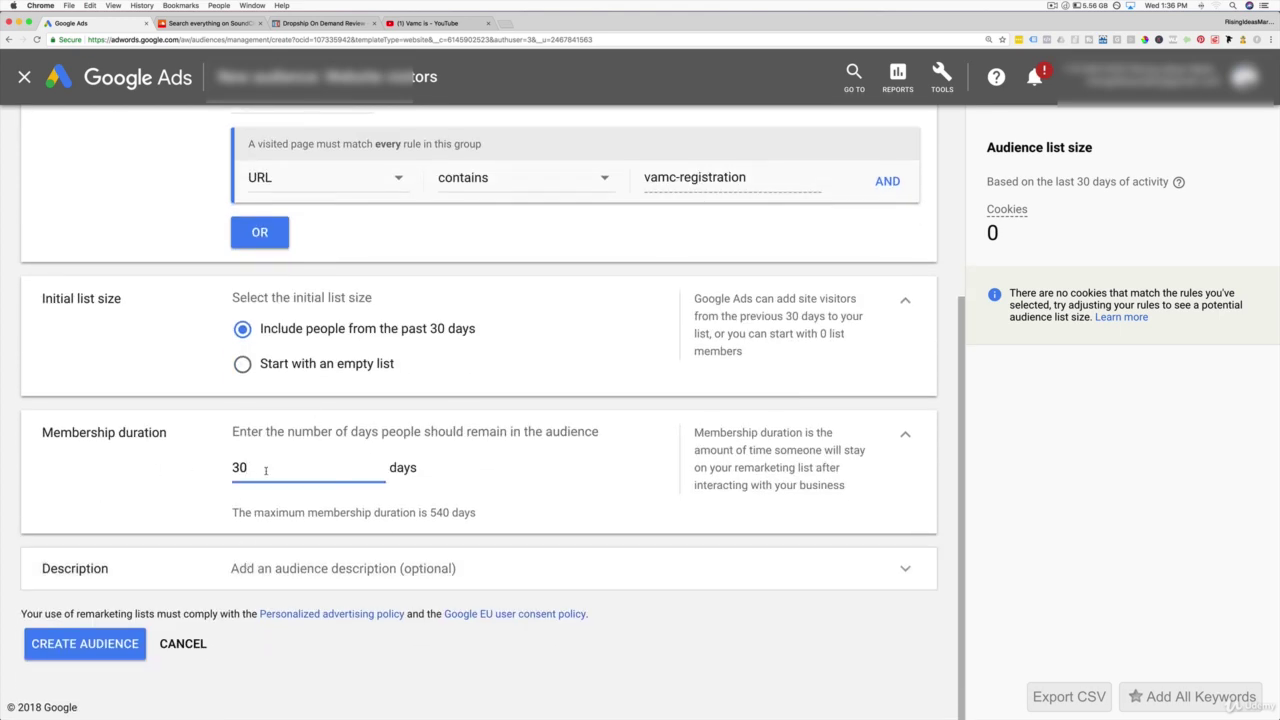
double_click(261, 468)
click(572, 467)
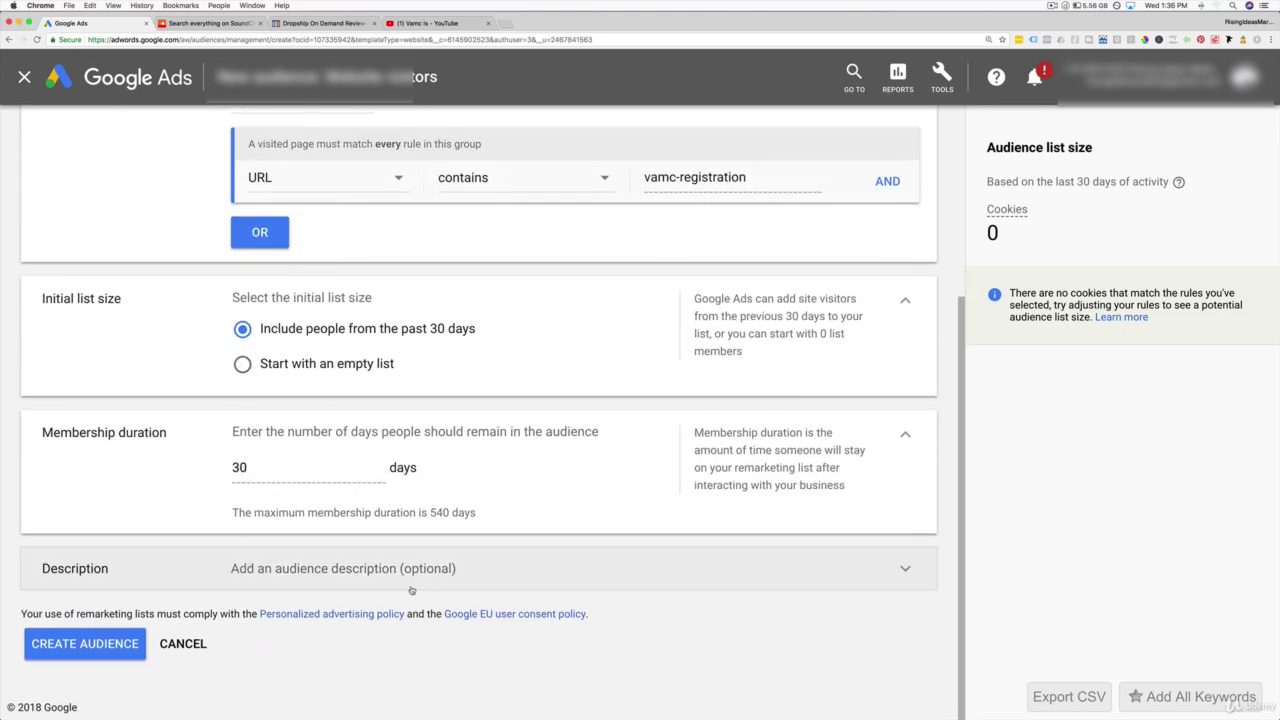
click(270, 578)
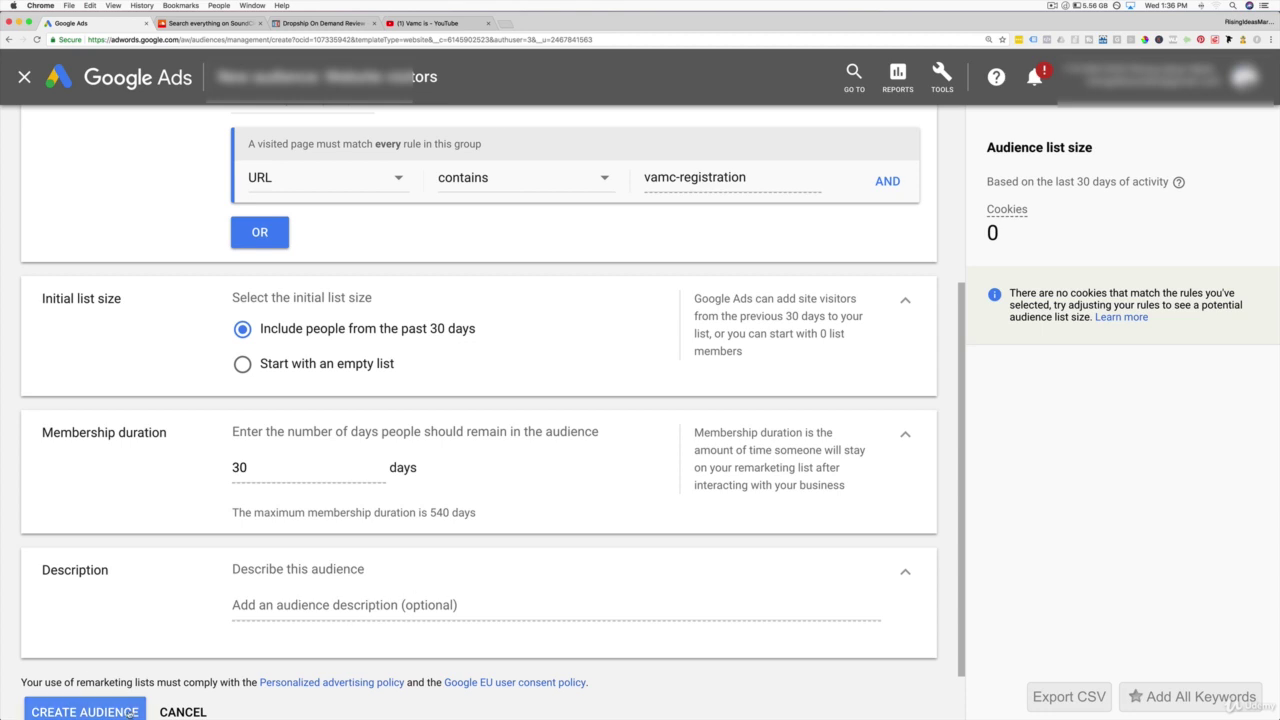
click(176, 711)
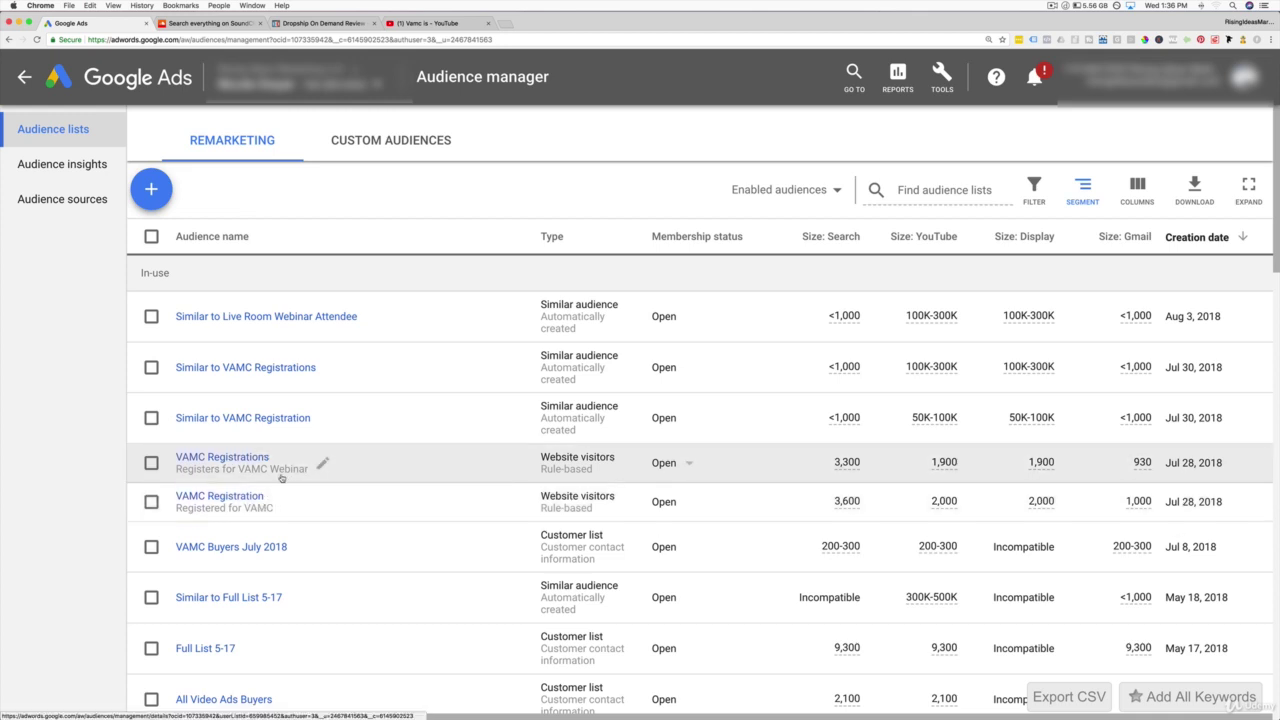
Look through the existing remarketing audience lists and briefly view the custom audiences
scroll(283, 480, down, 2)
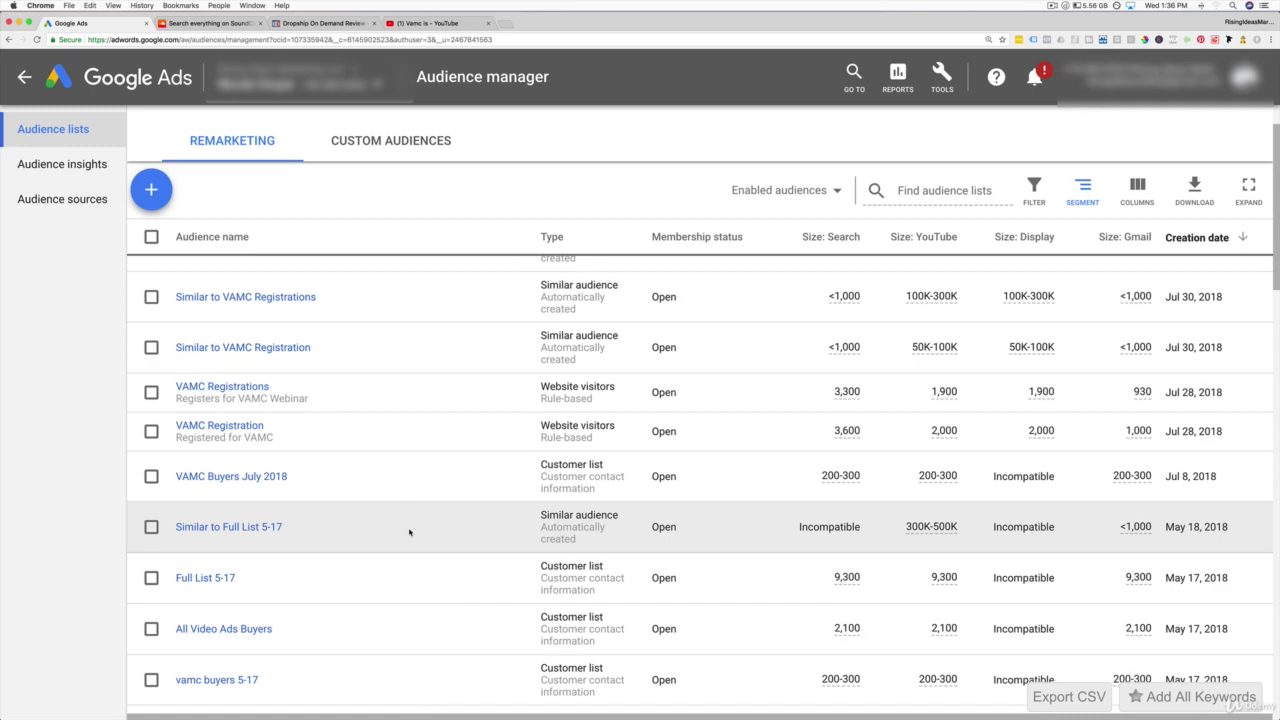
scroll(409, 532, down, 10)
scroll(409, 532, down, 1)
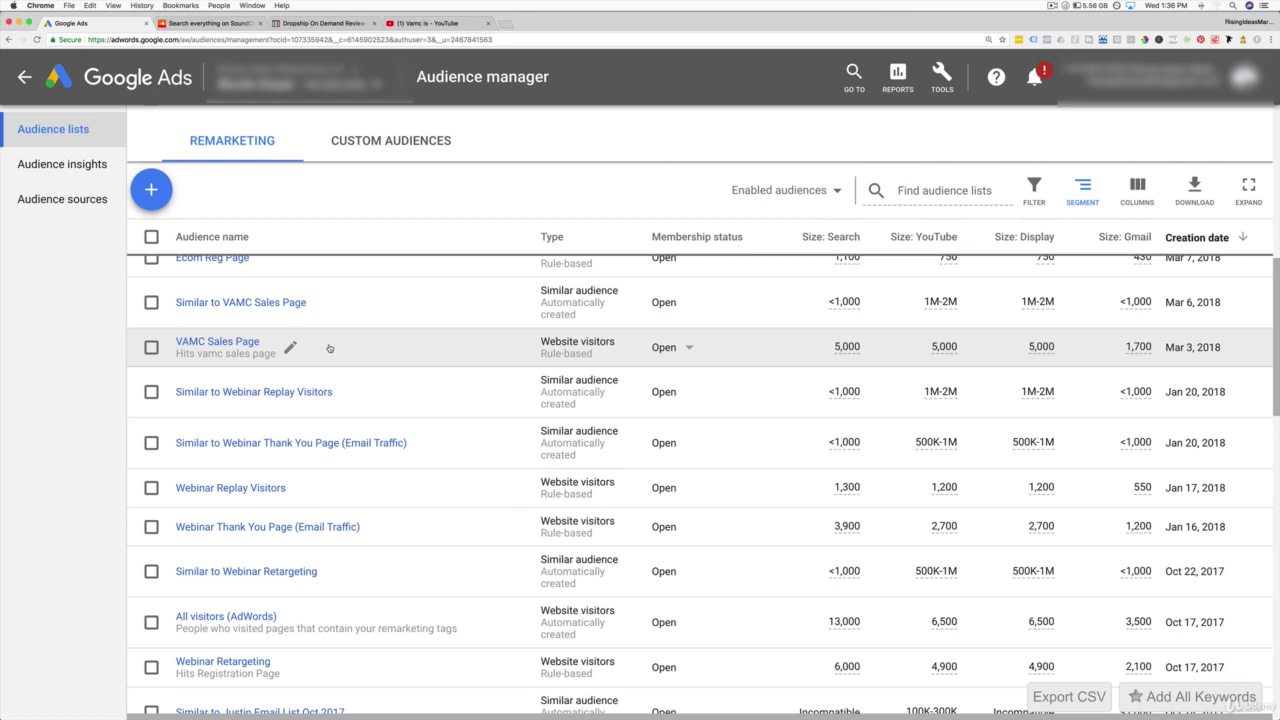
click(389, 141)
click(215, 150)
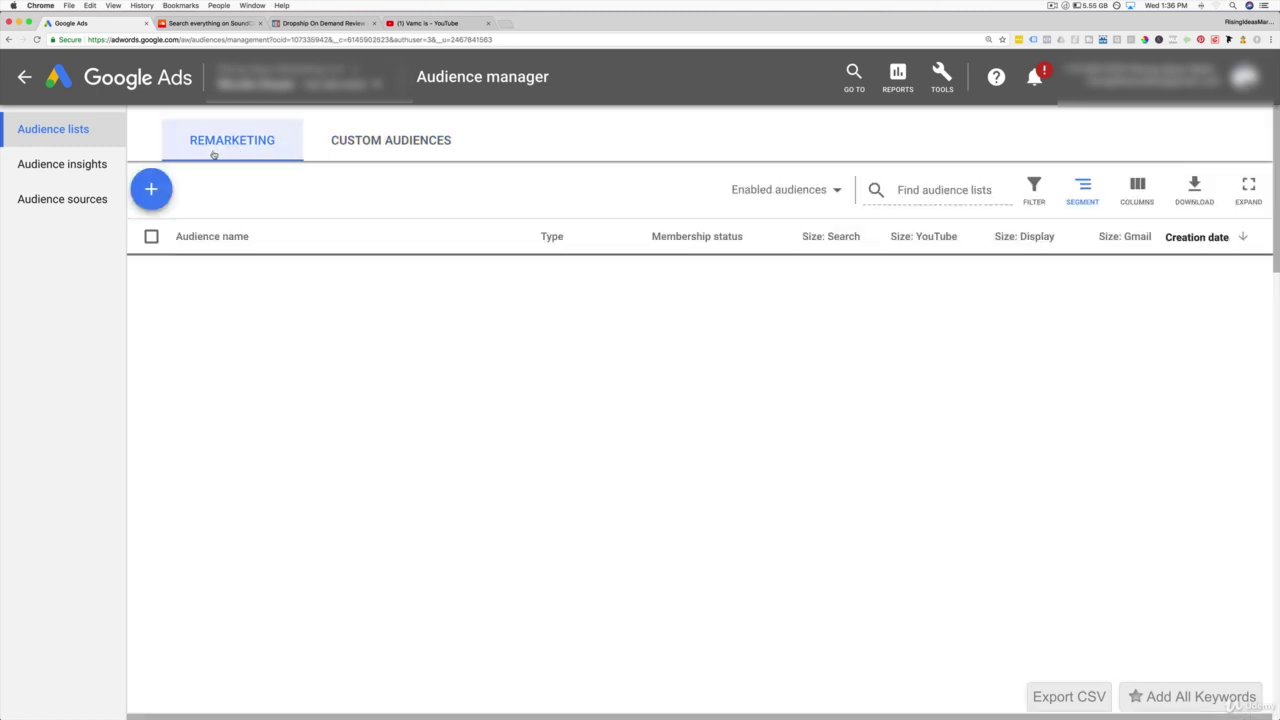
Start a new Customer list audience, examine its customer data upload options and leave without creating it
click(151, 189)
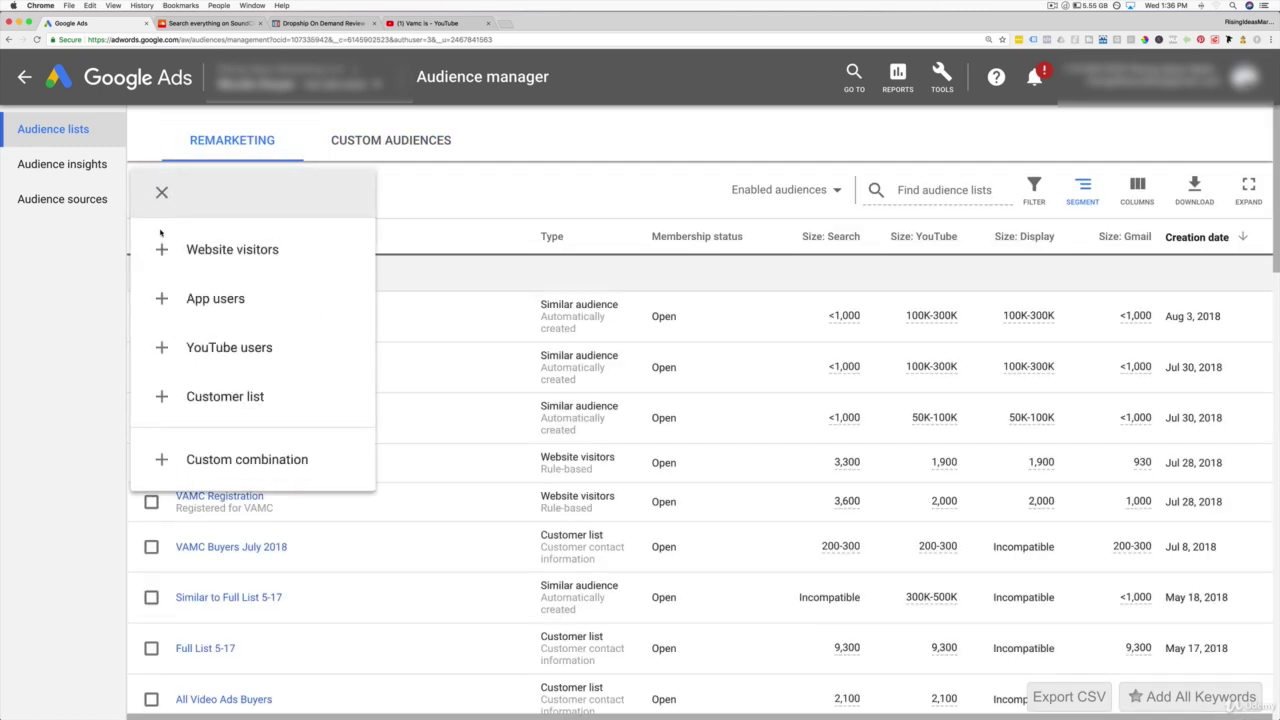
click(248, 398)
scroll(283, 472, down, 2)
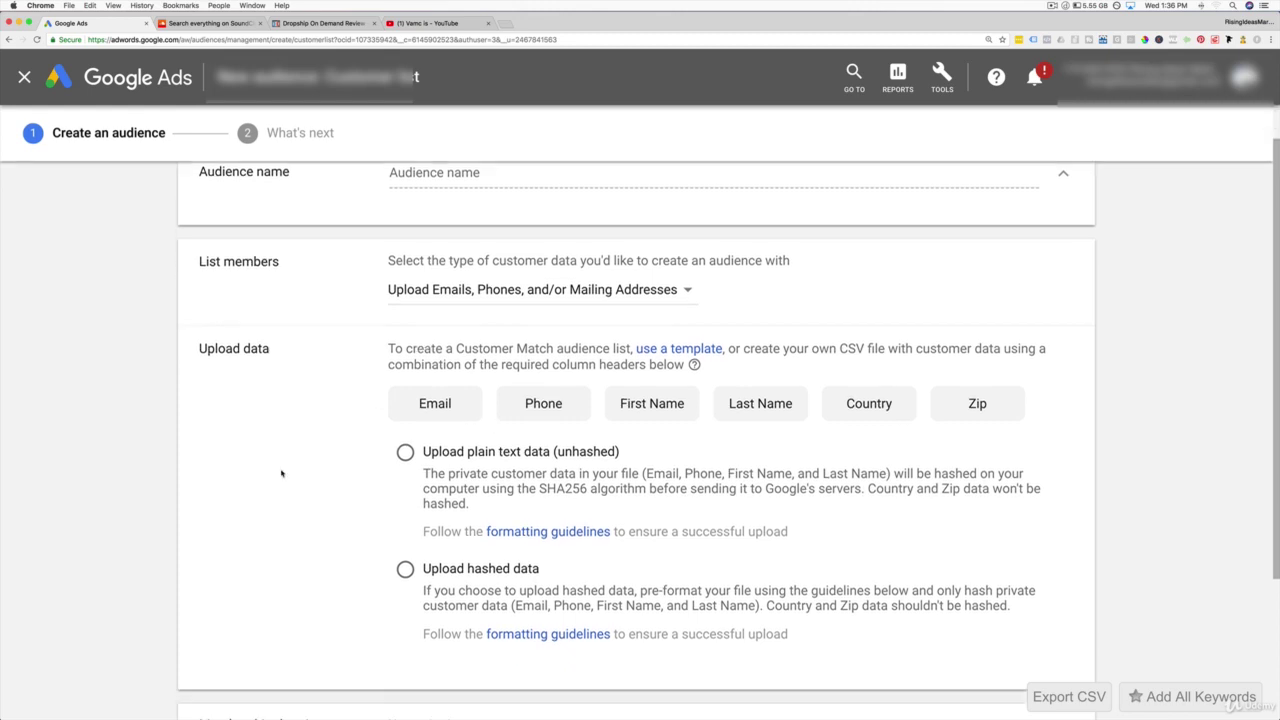
scroll(281, 473, up, 1)
scroll(281, 473, down, 3)
scroll(281, 473, up, 5)
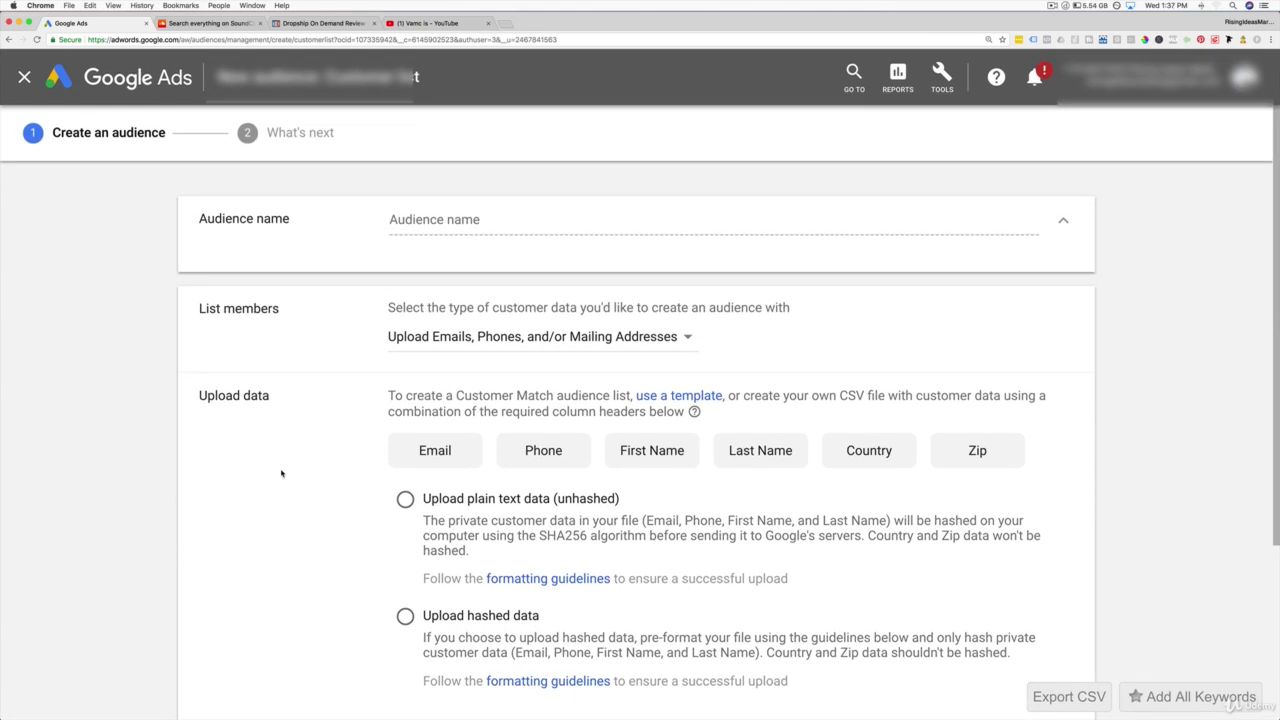
click(26, 79)
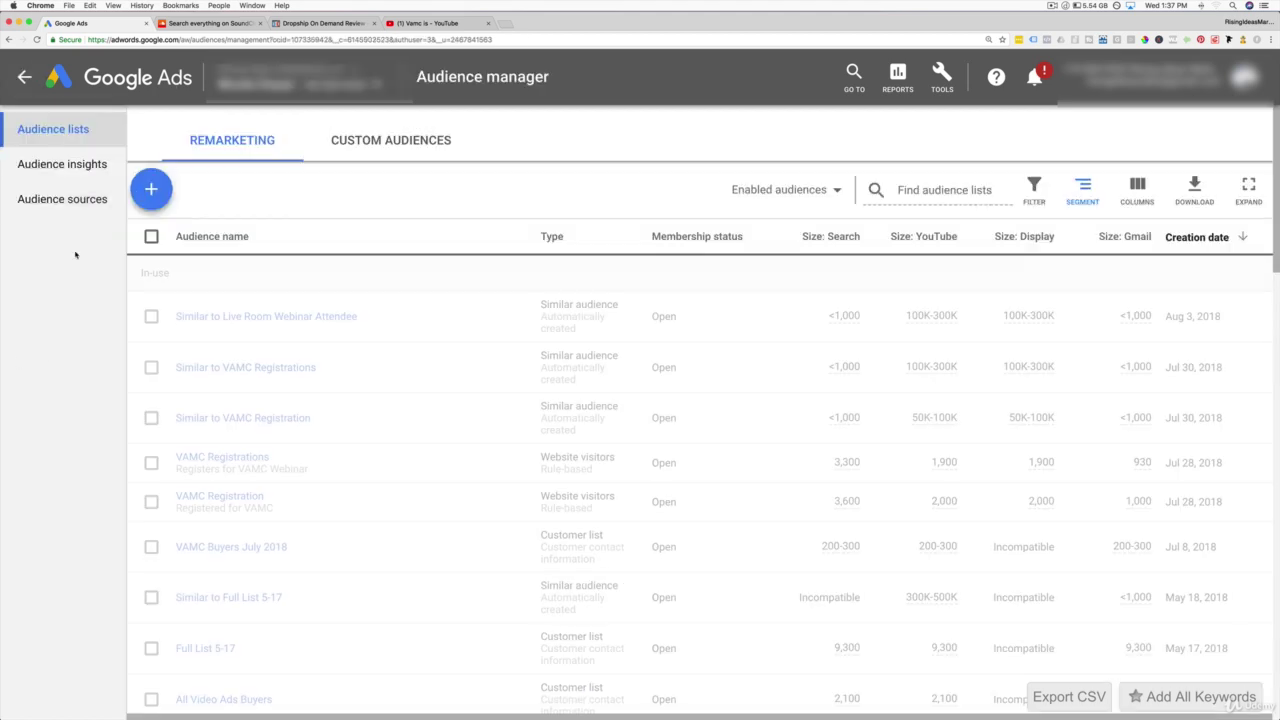